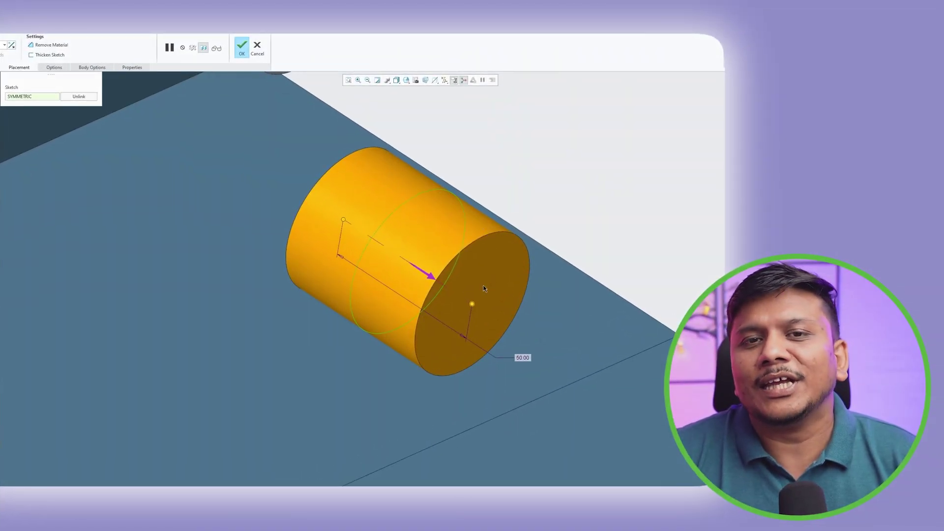
Stretch the symmetric extrusion of the SYMMETRIC sketch to a depth of about 80.4.
{"action": "left_click_drag", "start_coordinate": [472, 303], "coordinate": [541, 309]}
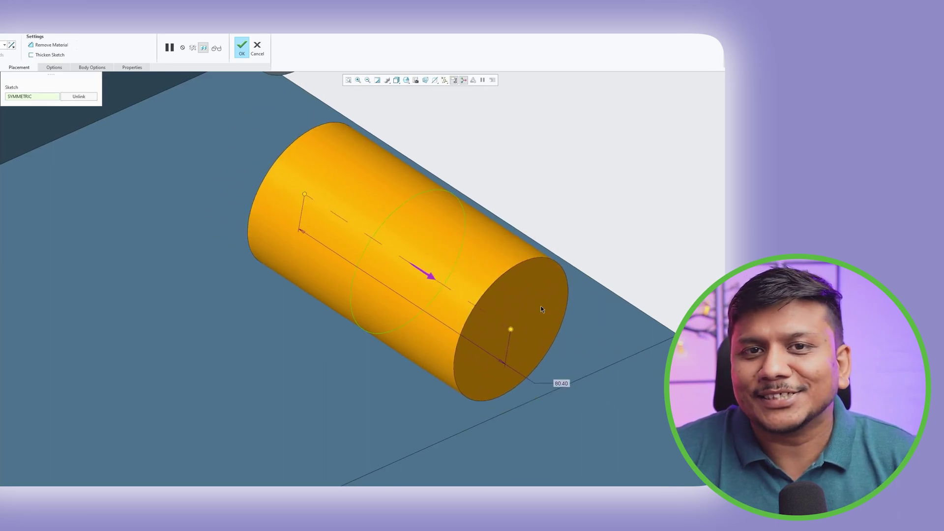
{"action": "middle_click_drag", "start_coordinate": [542, 309], "coordinate": [482, 267]}
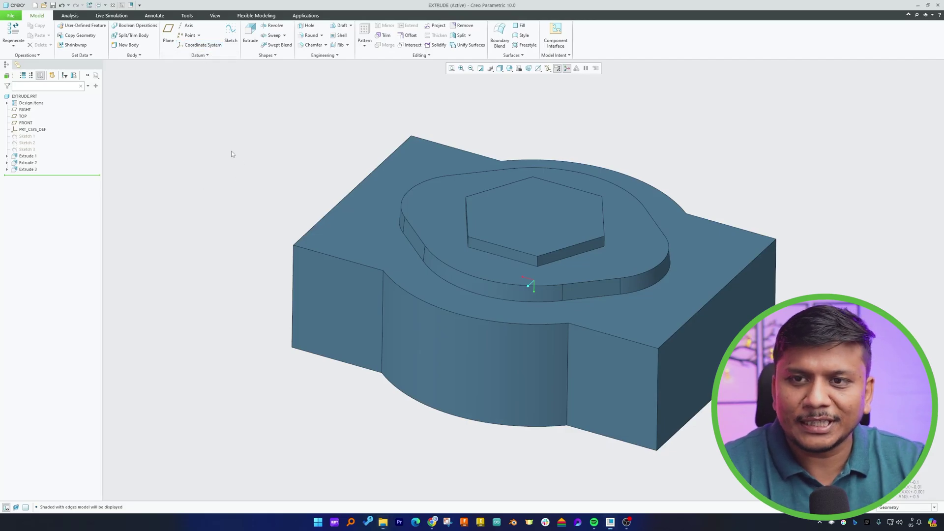
Close the EXTRUDE part and erase all models that are not displayed from the session.
{"action": "left_click", "coordinate": [215, 15]}
{"action": "left_click", "coordinate": [421, 32]}
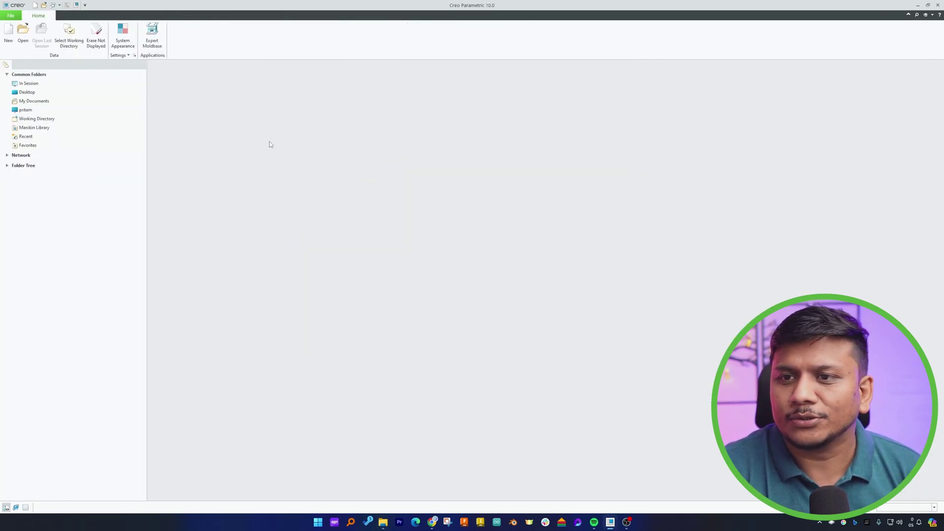
{"action": "left_click", "coordinate": [95, 33]}
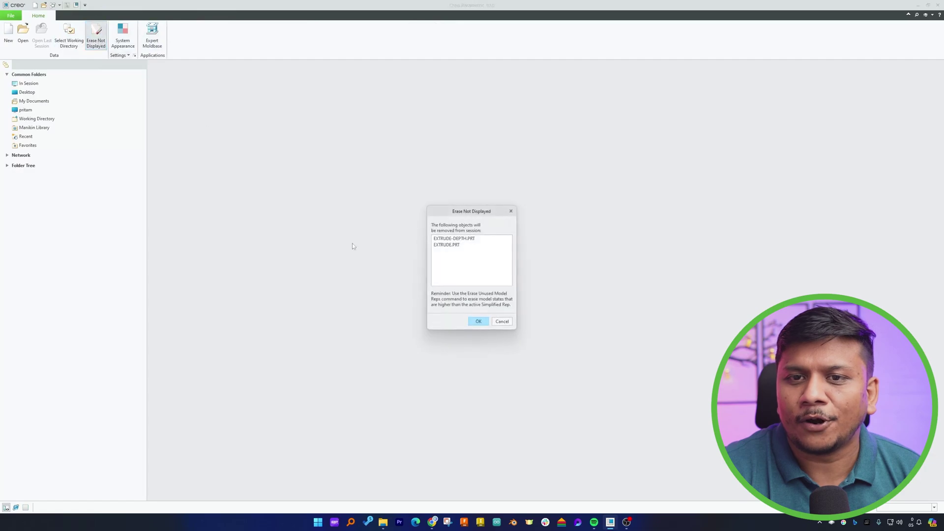
{"action": "left_click", "coordinate": [485, 322]}
Show the part files as thumbnails and open extrude-depth.prt.
{"action": "left_click", "coordinate": [30, 34]}
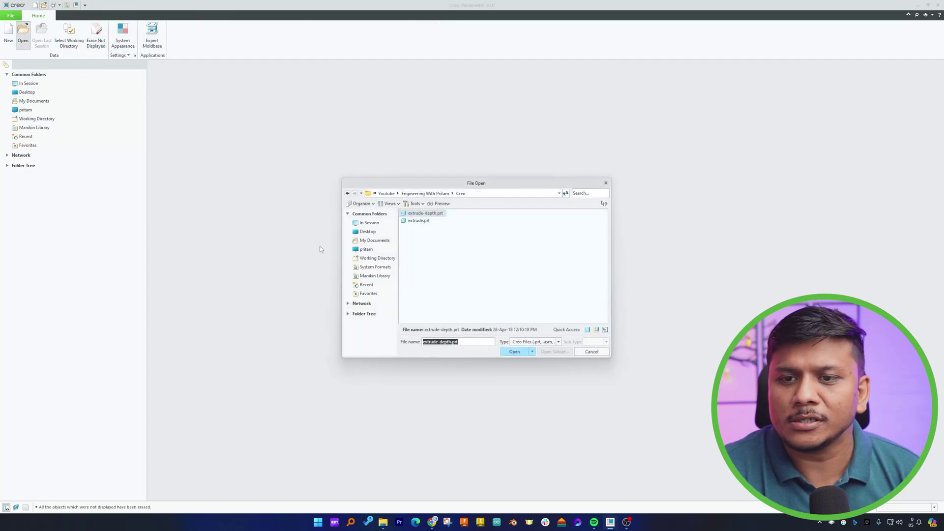
{"action": "right_click", "coordinate": [483, 221]}
{"action": "mouse_move", "coordinate": [564, 234]}
{"action": "left_click", "coordinate": [617, 242]}
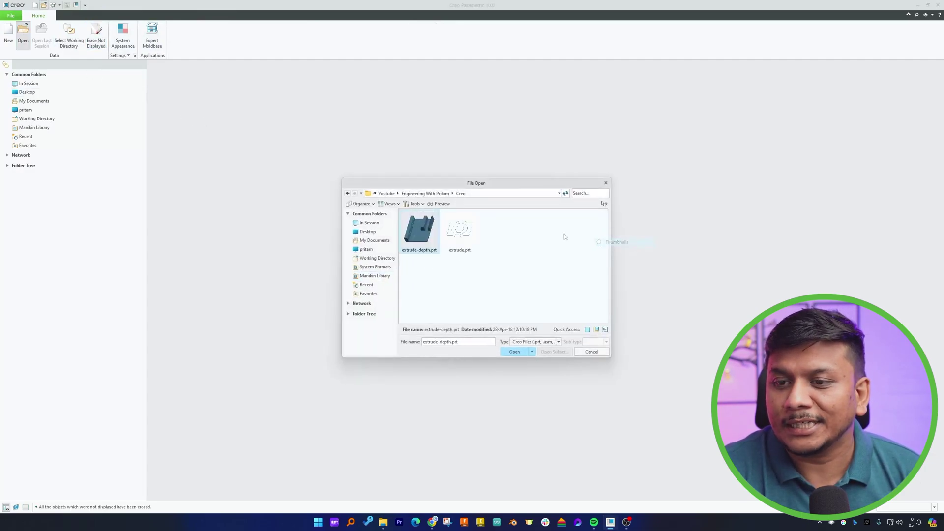
{"action": "double_click", "coordinate": [425, 230]}
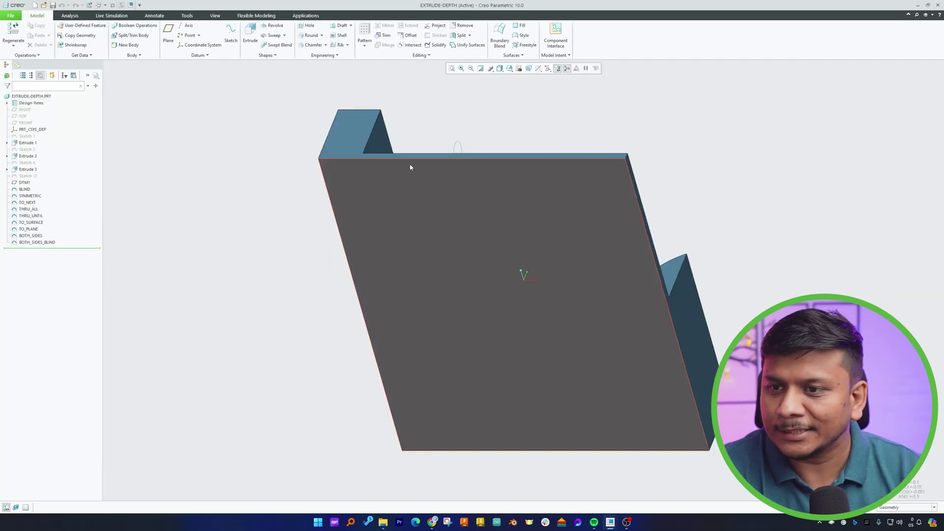
Extrude the BLIND sketch circle on the tall wall to a blind depth of 50.
{"action": "middle_click_drag", "start_coordinate": [642, 149], "coordinate": [608, 169]}
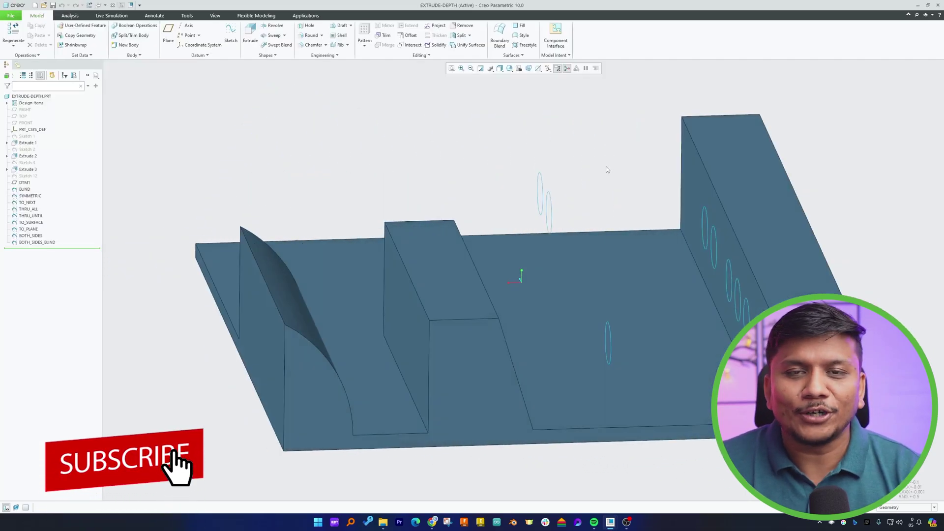
{"action": "scroll", "coordinate": [608, 169], "scroll_direction": "up", "scroll_amount": 2}
{"action": "middle_click_drag", "start_coordinate": [467, 154], "coordinate": [455, 163]}
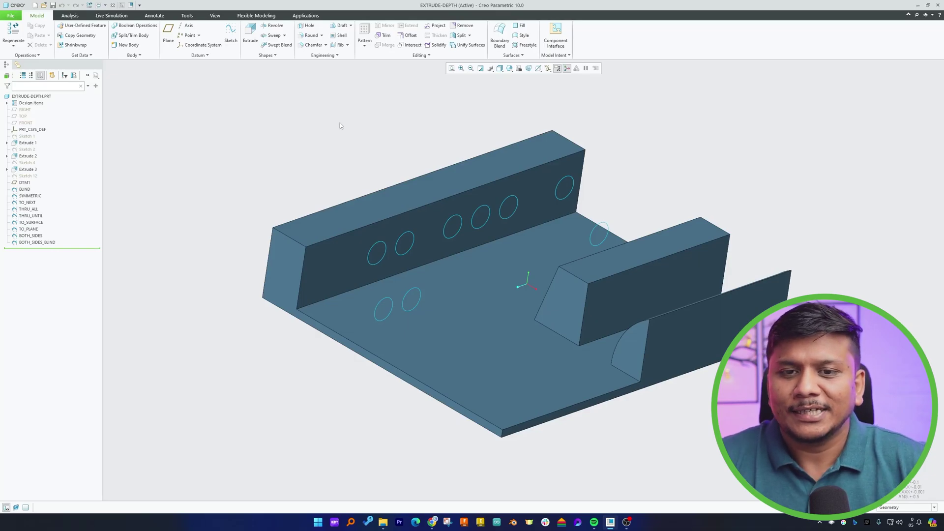
{"action": "middle_click_drag", "start_coordinate": [308, 108], "coordinate": [293, 147]}
{"action": "middle_click_drag", "start_coordinate": [480, 137], "coordinate": [365, 138], "text": "shift"}
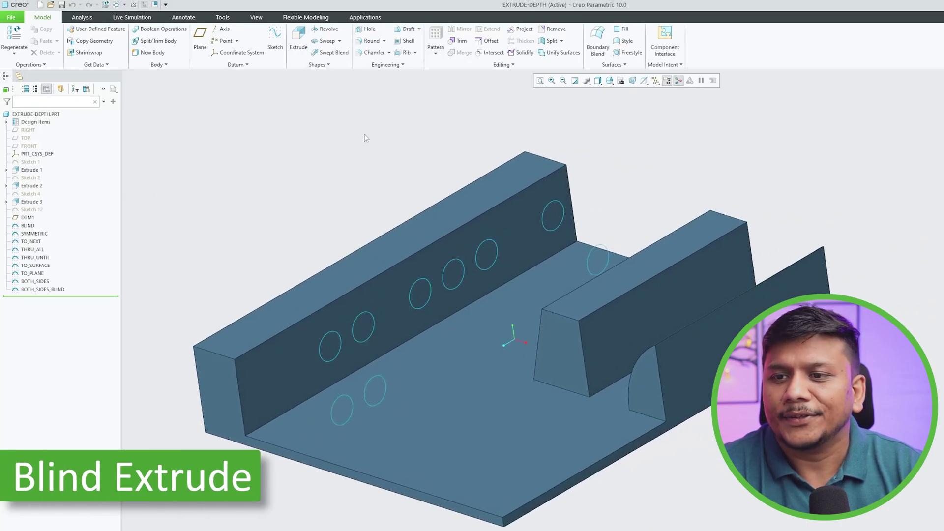
{"action": "left_click", "coordinate": [562, 205]}
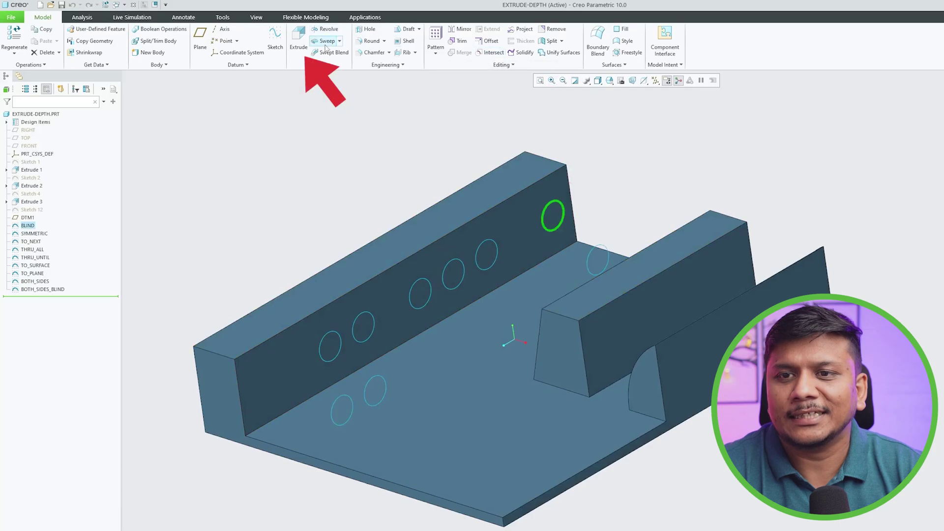
{"action": "left_click", "coordinate": [309, 45]}
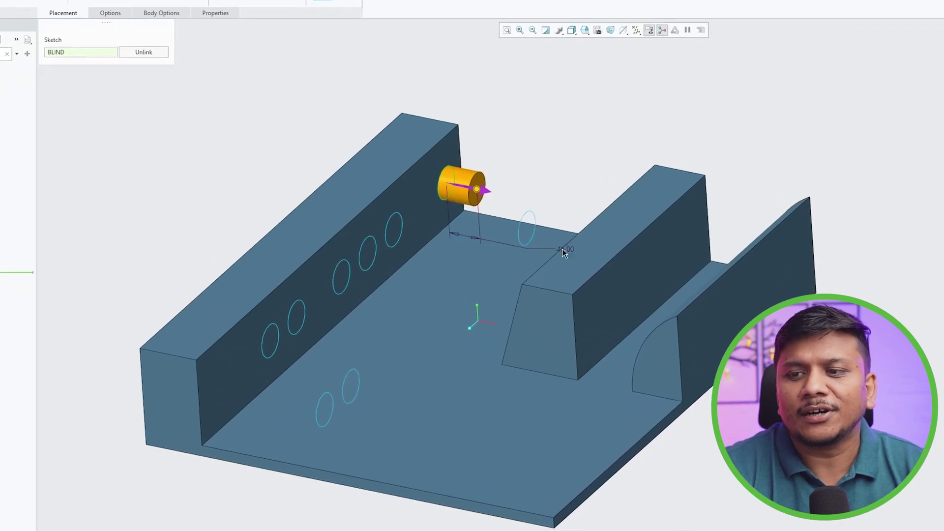
{"action": "double_click", "coordinate": [564, 250]}
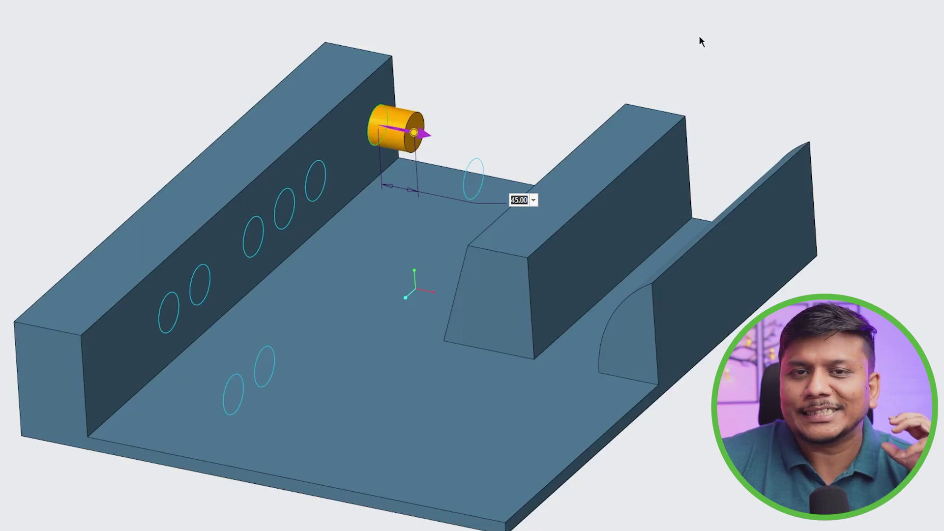
{"action": "type", "text": "5"}
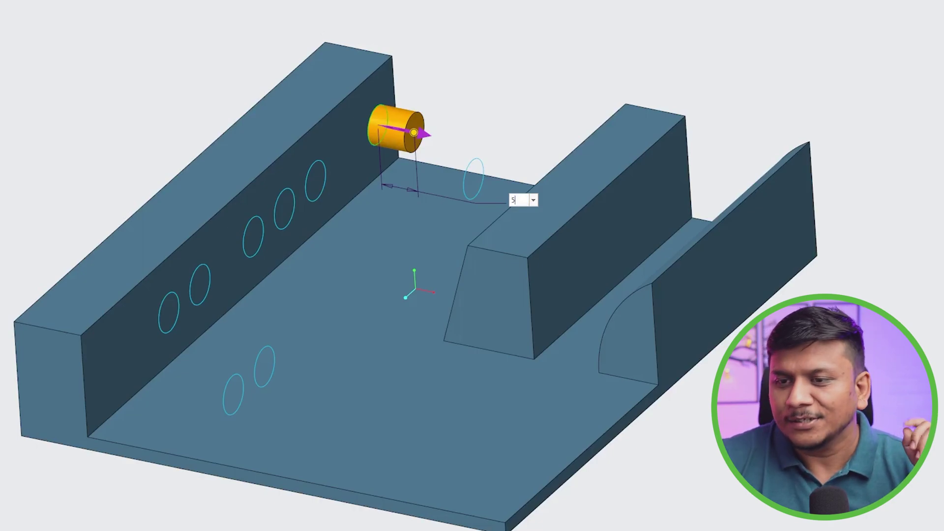
{"action": "type", "text": "0"}
{"action": "key", "text": "Return"}
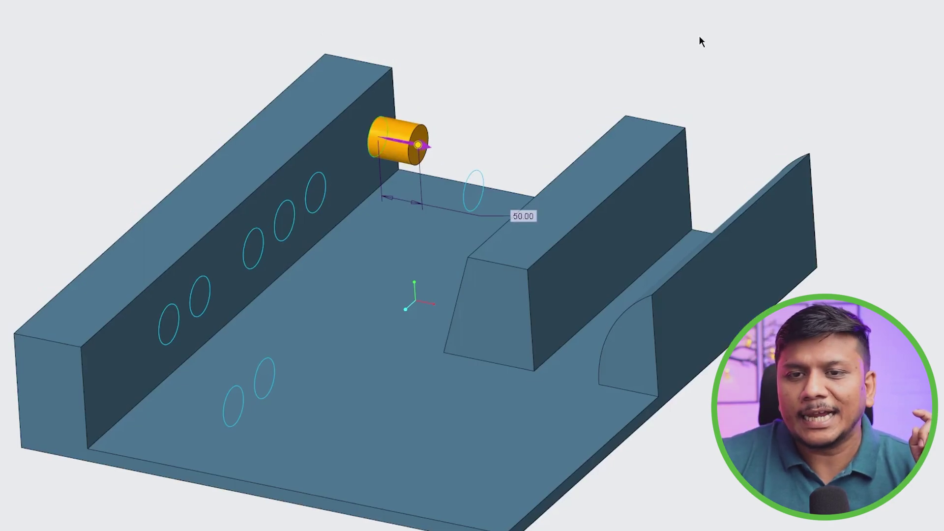
{"action": "middle_click", "coordinate": [202, 45]}
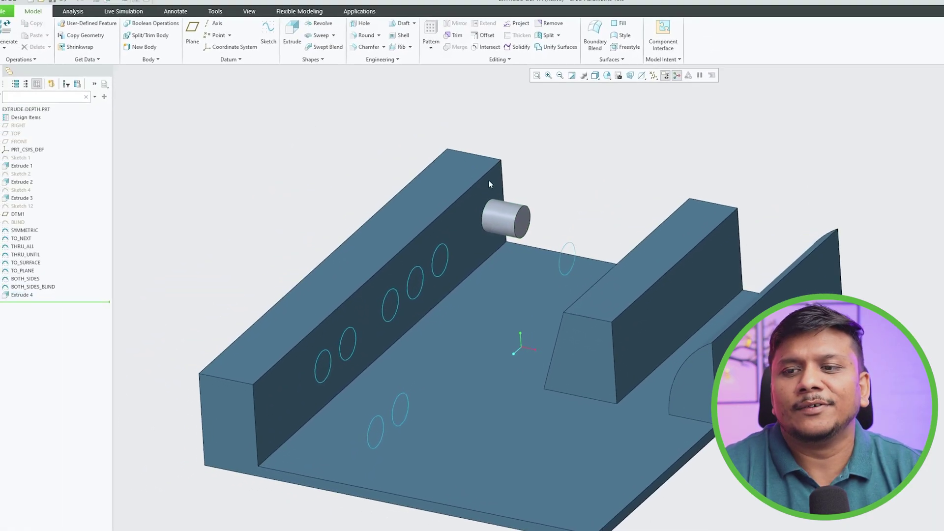
Start a solid extrusion of the SYMMETRIC sketch circle and set its depth to 50.
{"action": "scroll", "coordinate": [380, 93], "scroll_direction": "down", "scroll_amount": 3}
{"action": "middle_click_drag", "start_coordinate": [498, 179], "coordinate": [413, 140]}
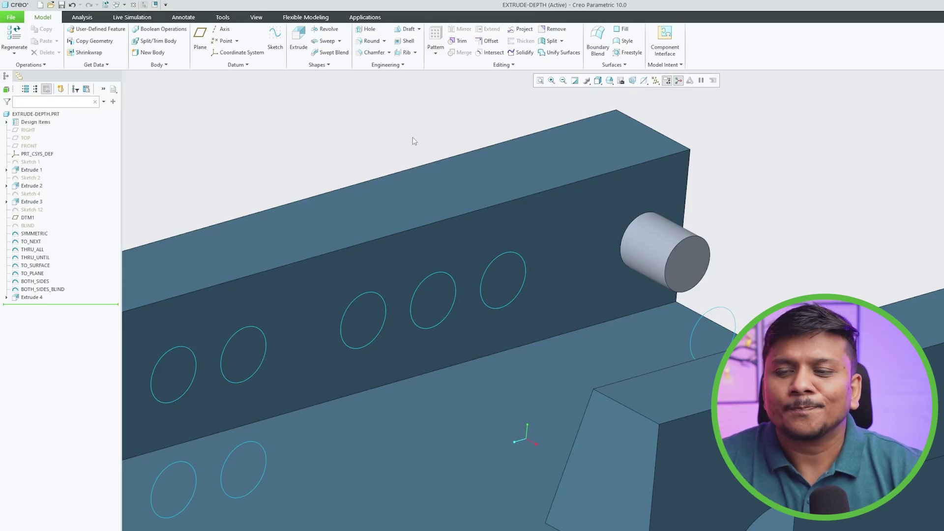
{"action": "middle_click_drag", "start_coordinate": [412, 137], "coordinate": [415, 138]}
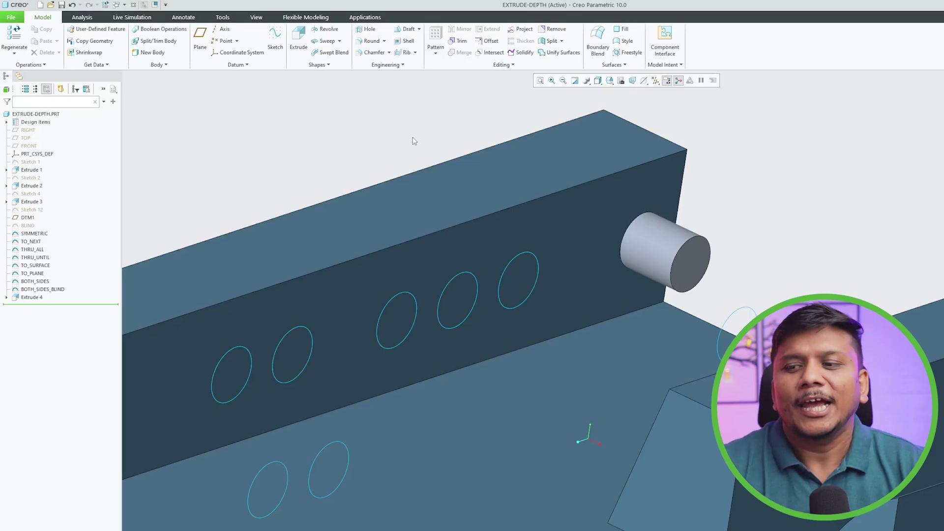
{"action": "mouse_move", "coordinate": [663, 189]}
{"action": "middle_mouse_down"}
{"action": "mouse_move", "coordinate": [719, 209]}
{"action": "mouse_move", "coordinate": [713, 238]}
{"action": "middle_mouse_up"}
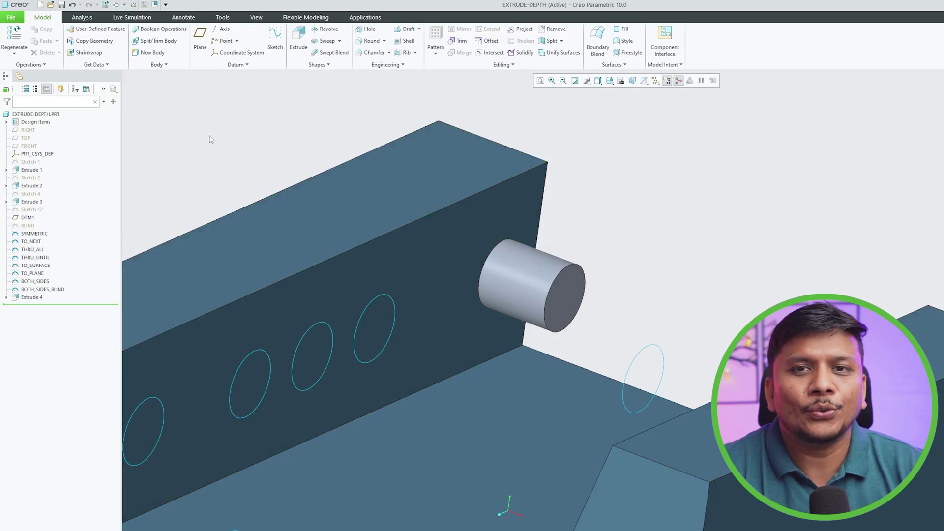
{"action": "mouse_move", "coordinate": [659, 309]}
{"action": "middle_mouse_down"}
{"action": "mouse_move", "coordinate": [658, 260]}
{"action": "mouse_move", "coordinate": [680, 234]}
{"action": "mouse_move", "coordinate": [642, 234]}
{"action": "middle_mouse_up"}
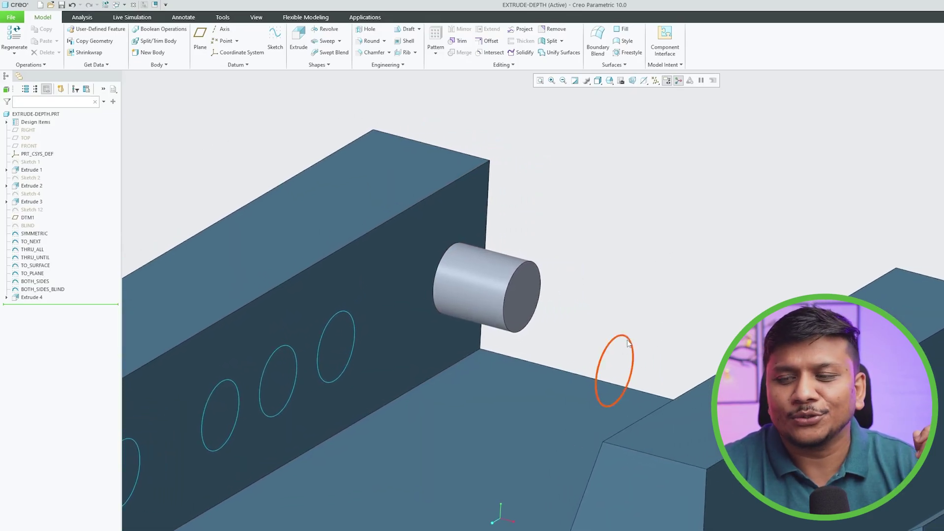
{"action": "left_click", "coordinate": [629, 343]}
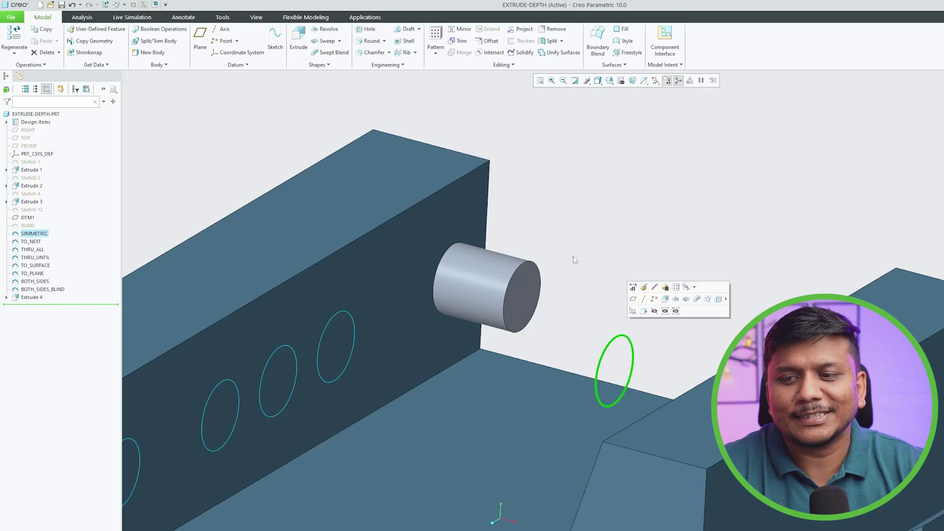
{"action": "left_click", "coordinate": [297, 46]}
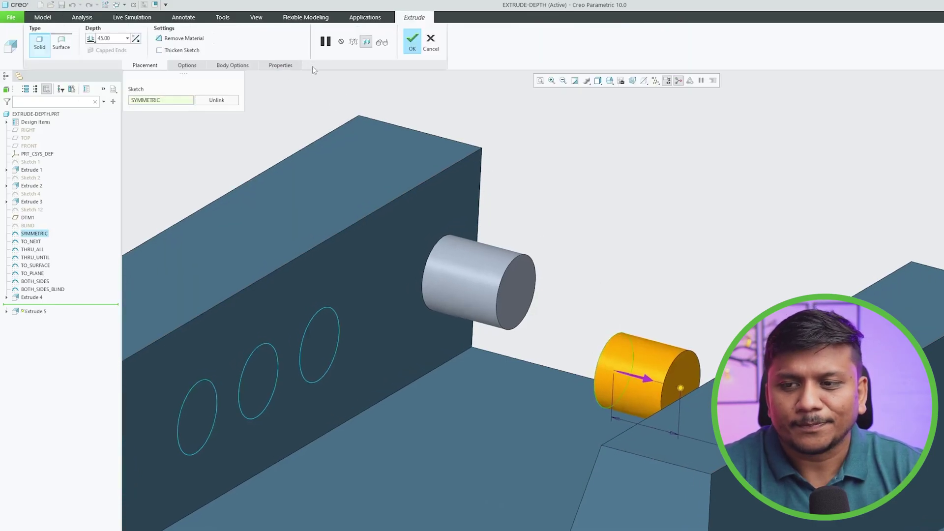
{"action": "middle_click_drag", "start_coordinate": [337, 99], "coordinate": [379, 132]}
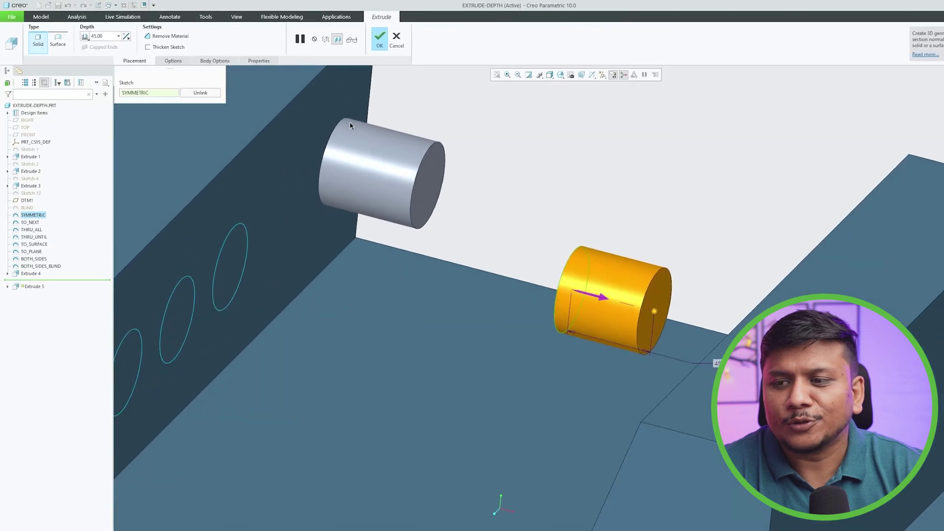
{"action": "double_click", "coordinate": [103, 36]}
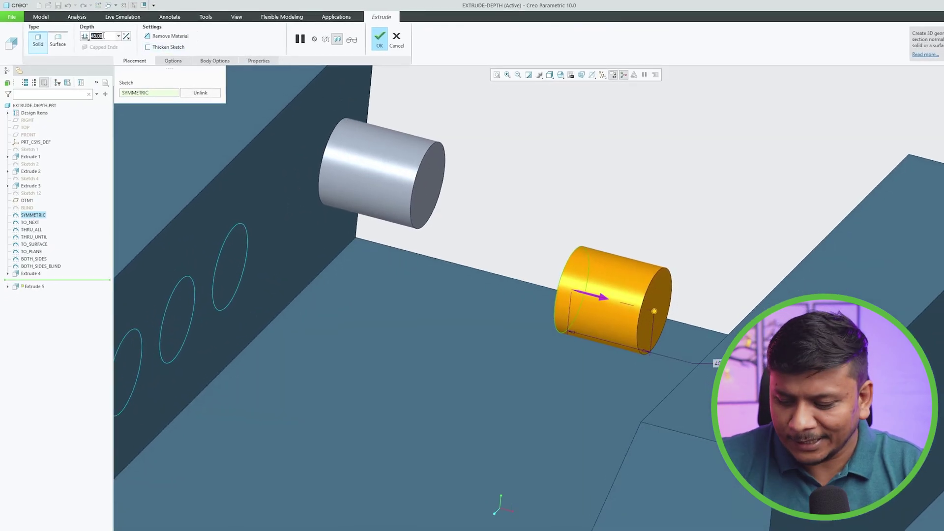
{"action": "type", "text": "50"}
{"action": "key", "text": "Return"}
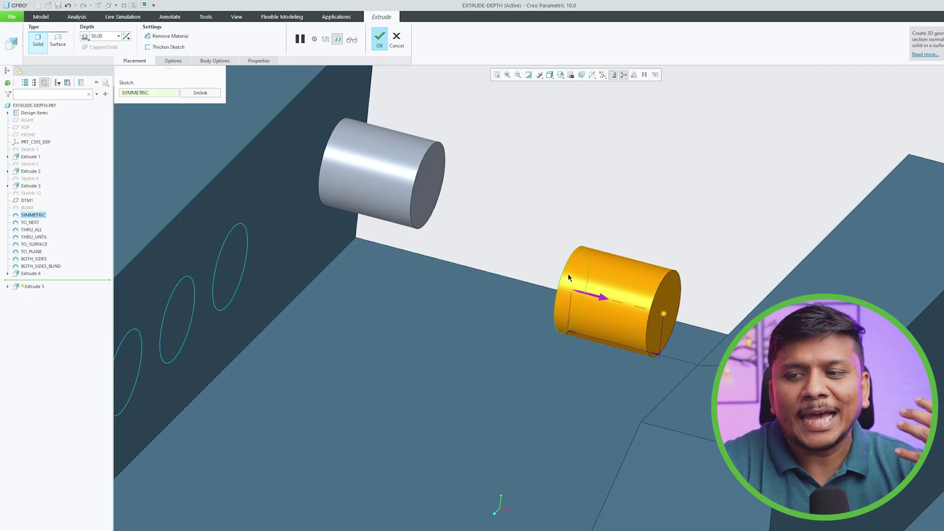
Flip the extrusion direction and flip it back, and set the depth option to Symmetric.
{"action": "left_click", "coordinate": [600, 299]}
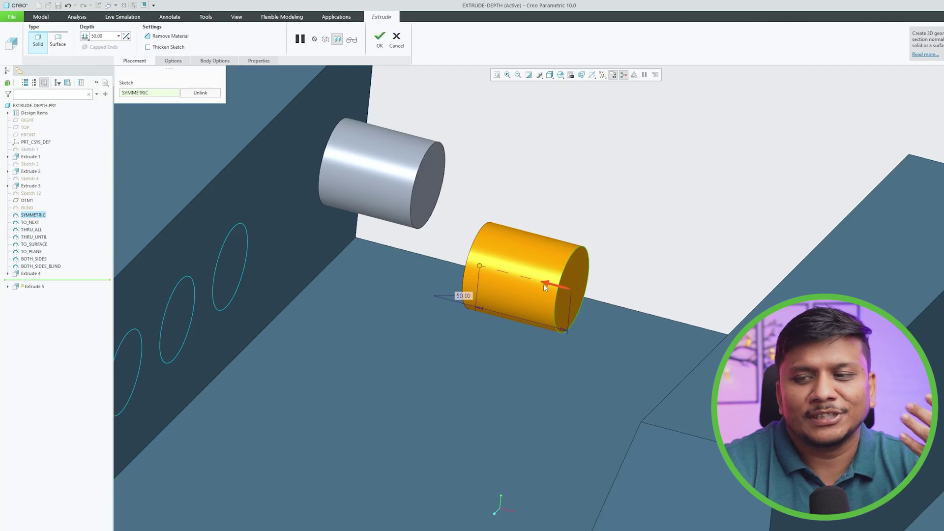
{"action": "left_click", "coordinate": [544, 281]}
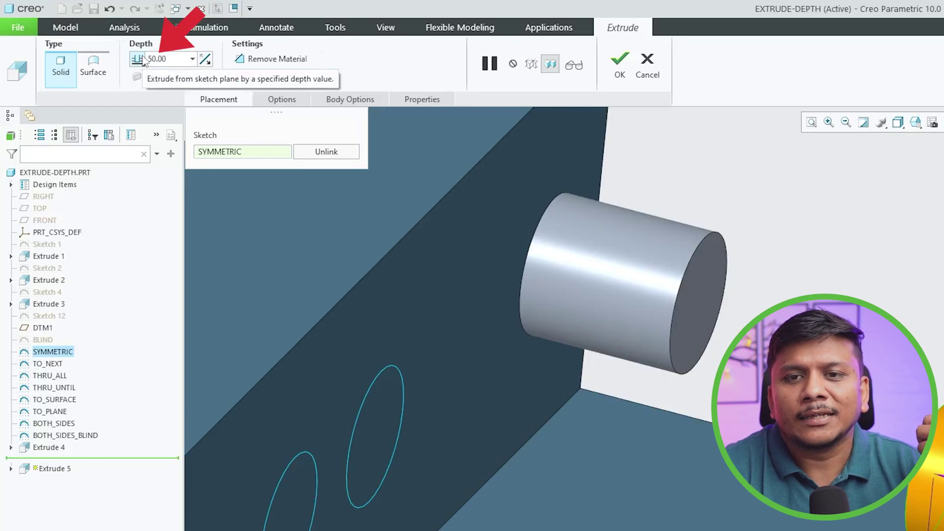
{"action": "left_click", "coordinate": [139, 61]}
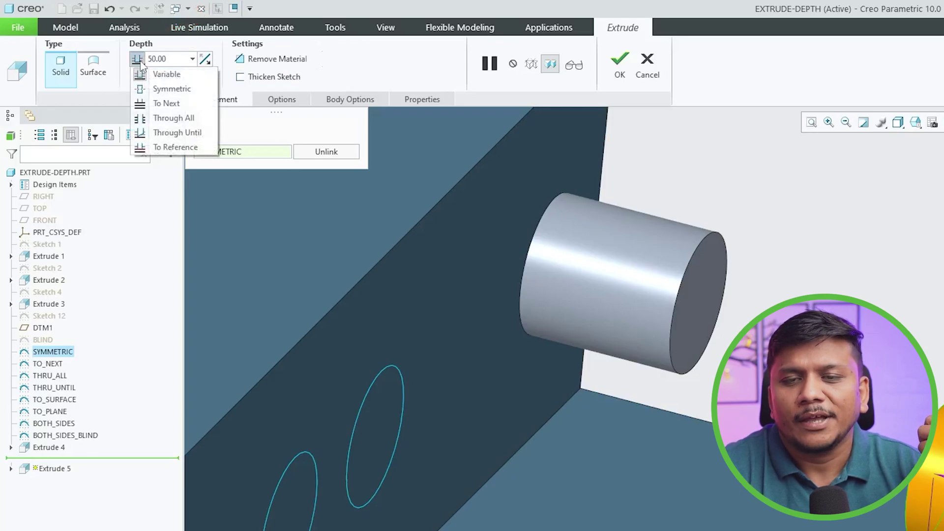
{"action": "left_click", "coordinate": [169, 89]}
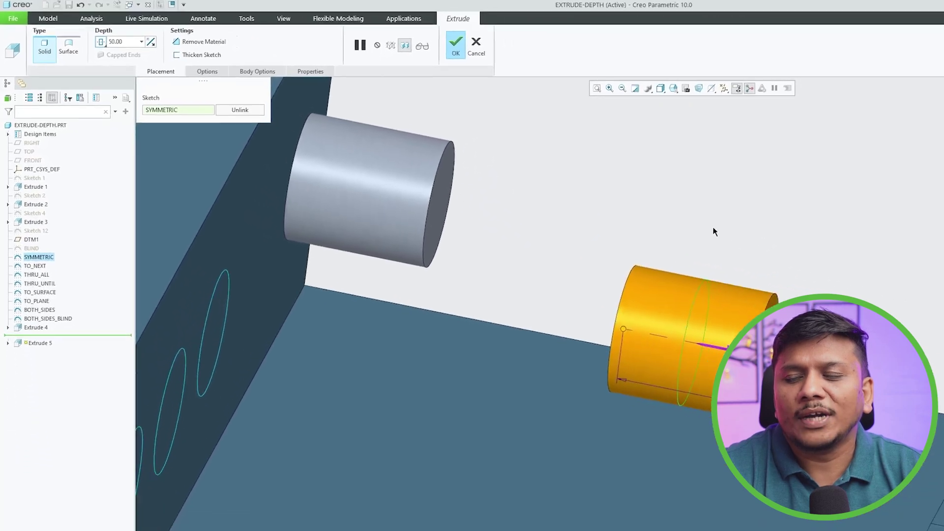
Stretch the symmetric extrusion equally on both sides of its sketch plane to a depth of about 80.4.
{"action": "middle_click_drag", "start_coordinate": [713, 228], "coordinate": [712, 228]}
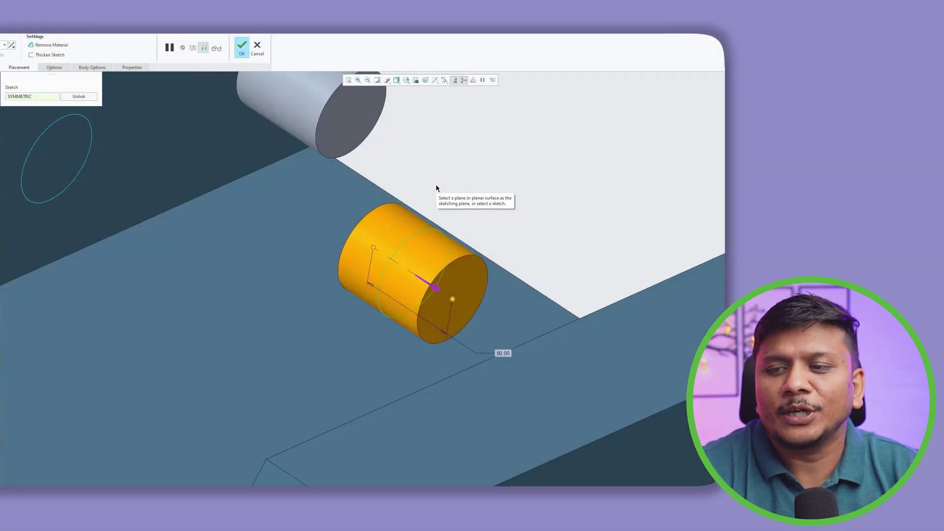
{"action": "scroll", "coordinate": [713, 229], "scroll_direction": "up", "scroll_amount": 3}
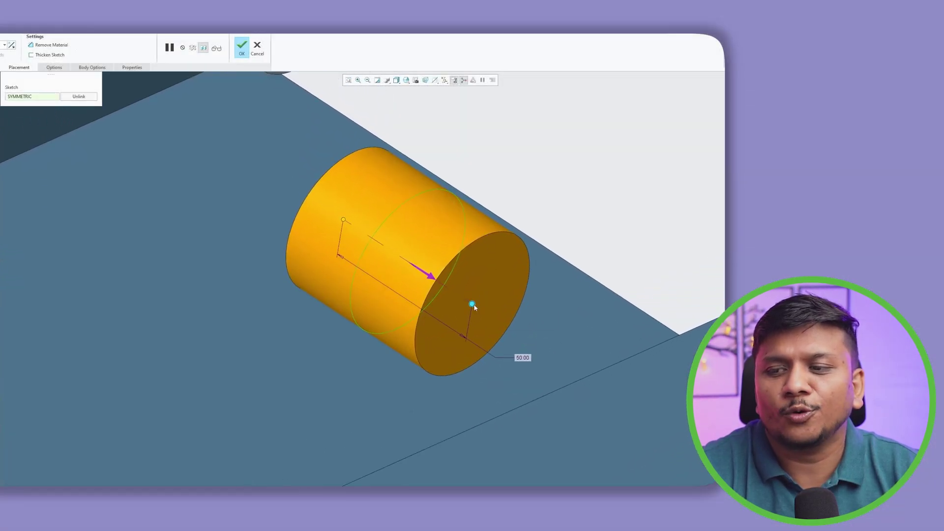
{"action": "left_click_drag", "start_coordinate": [472, 303], "coordinate": [541, 309]}
{"action": "middle_click_drag", "start_coordinate": [541, 309], "coordinate": [423, 285]}
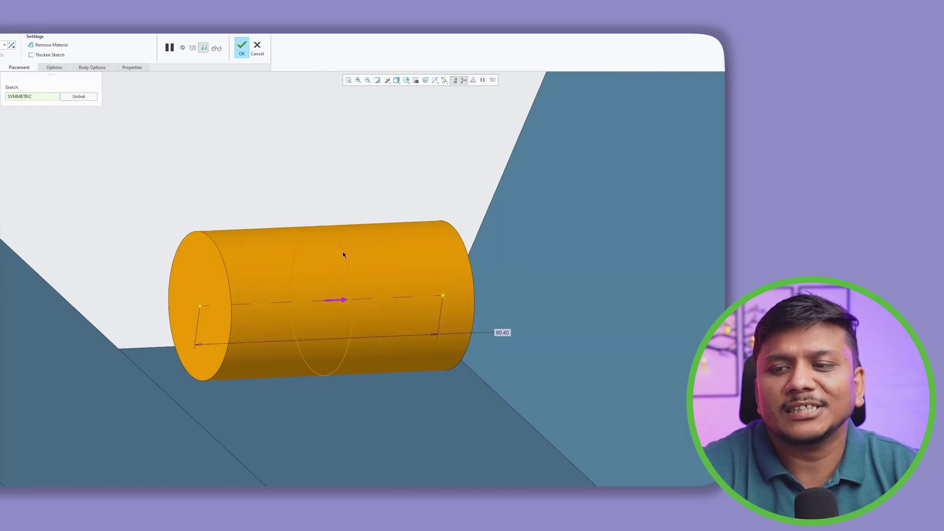
Turn on the display of datum planes around the symmetric extrusion.
{"action": "scroll", "coordinate": [329, 219], "scroll_direction": "up", "scroll_amount": 5}
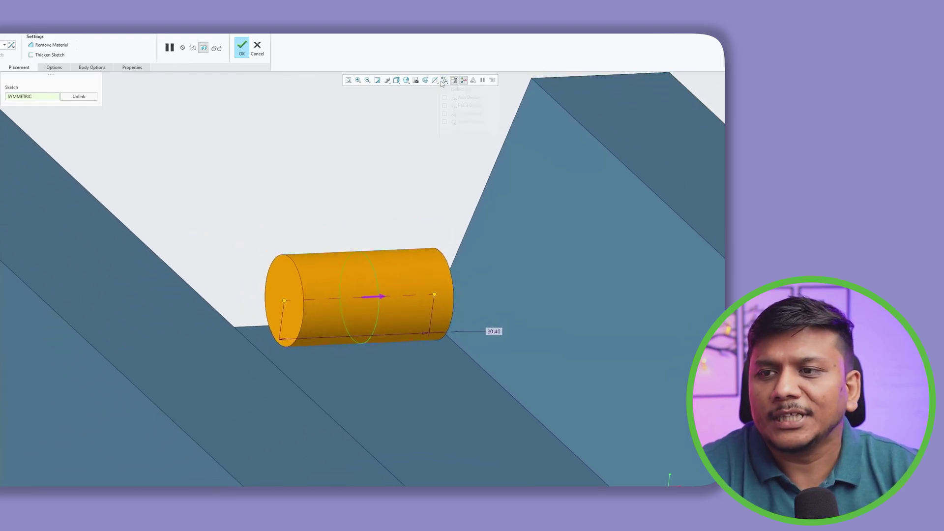
{"action": "left_click", "coordinate": [444, 79]}
{"action": "left_click", "coordinate": [451, 123]}
{"action": "middle_click_drag", "start_coordinate": [245, 139], "coordinate": [347, 287]}
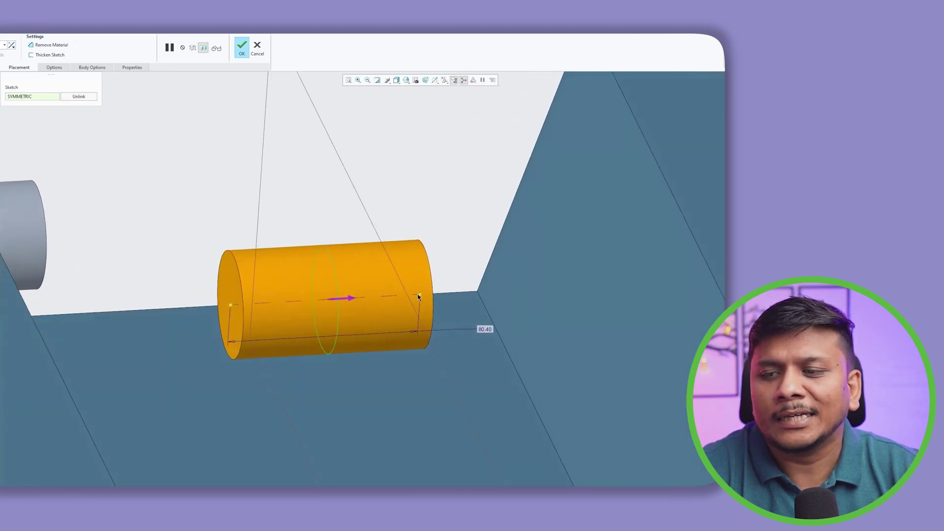
Set the symmetric extrusion's total depth to 100 and complete the feature.
{"action": "left_click_drag", "start_coordinate": [419, 296], "coordinate": [383, 298]}
{"action": "left_click_drag", "start_coordinate": [382, 297], "coordinate": [430, 295]}
{"action": "double_click", "coordinate": [498, 326]}
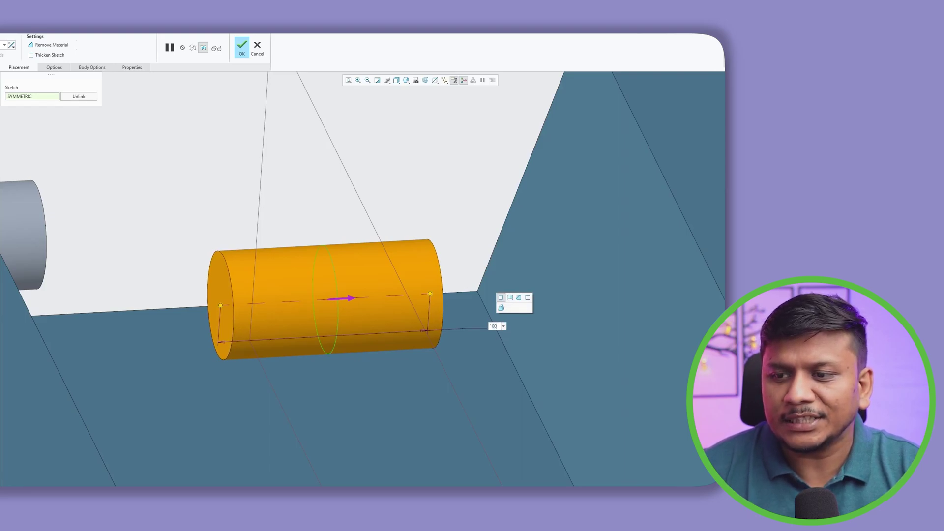
{"action": "type", "text": "100"}
{"action": "key", "text": "Return"}
{"action": "left_click", "coordinate": [243, 49]}
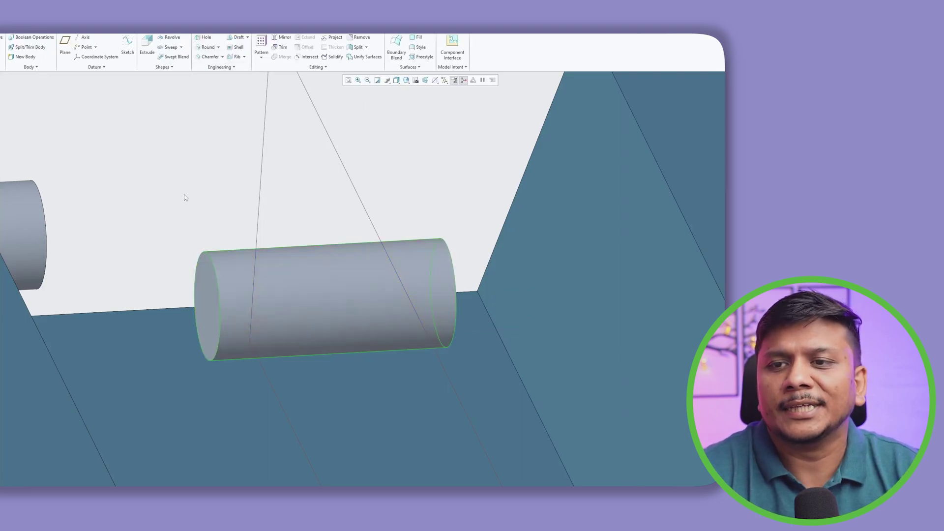
Extrude the TO_NEXT sketch circle as a solid with the To Next depth option and complete the feature.
{"action": "middle_click_drag", "start_coordinate": [184, 195], "coordinate": [190, 194]}
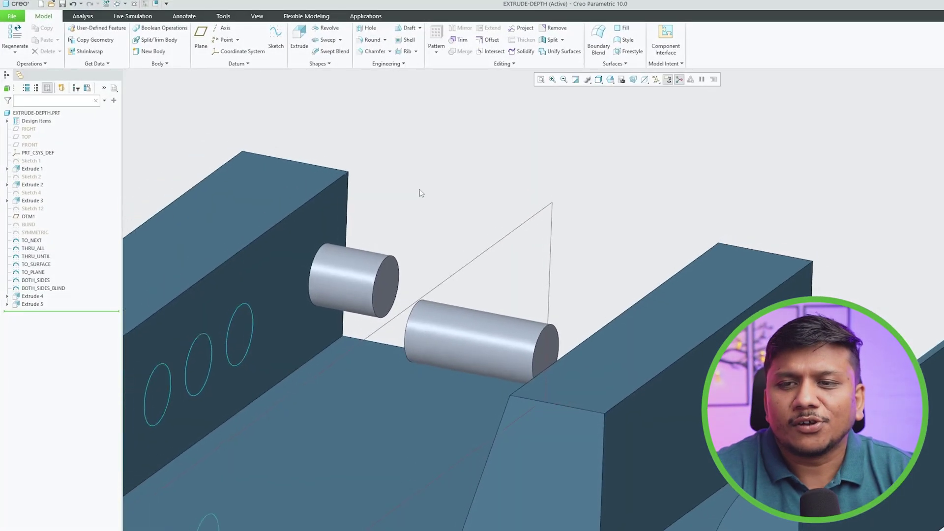
{"action": "left_click", "coordinate": [299, 38]}
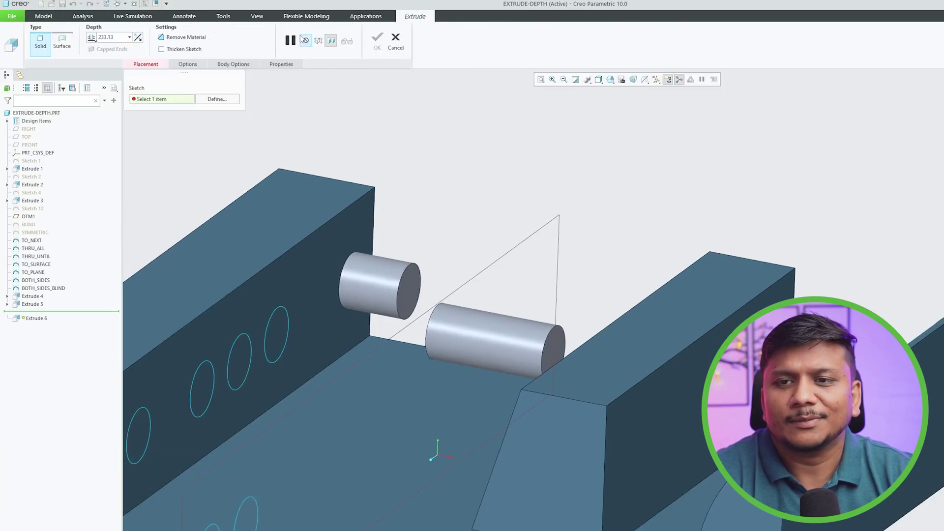
{"action": "left_click", "coordinate": [290, 319]}
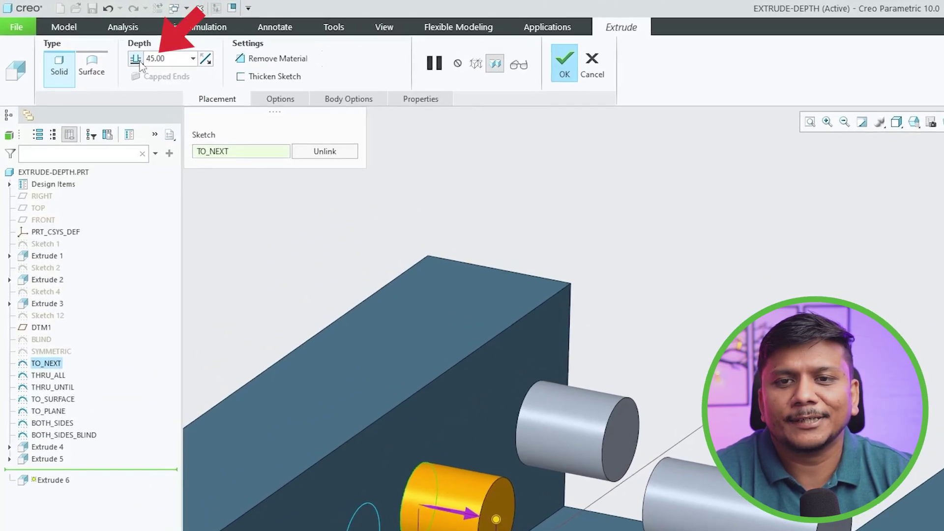
{"action": "left_click", "coordinate": [139, 61]}
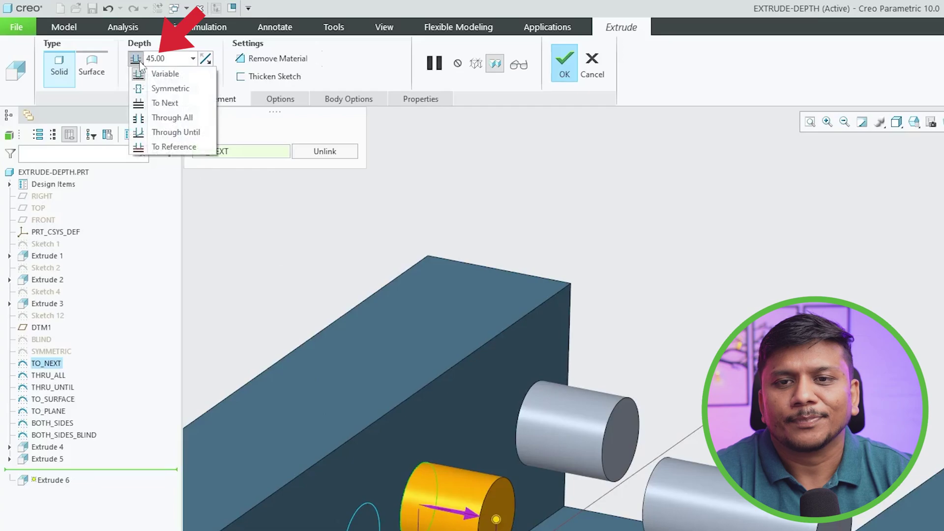
{"action": "left_click", "coordinate": [146, 103]}
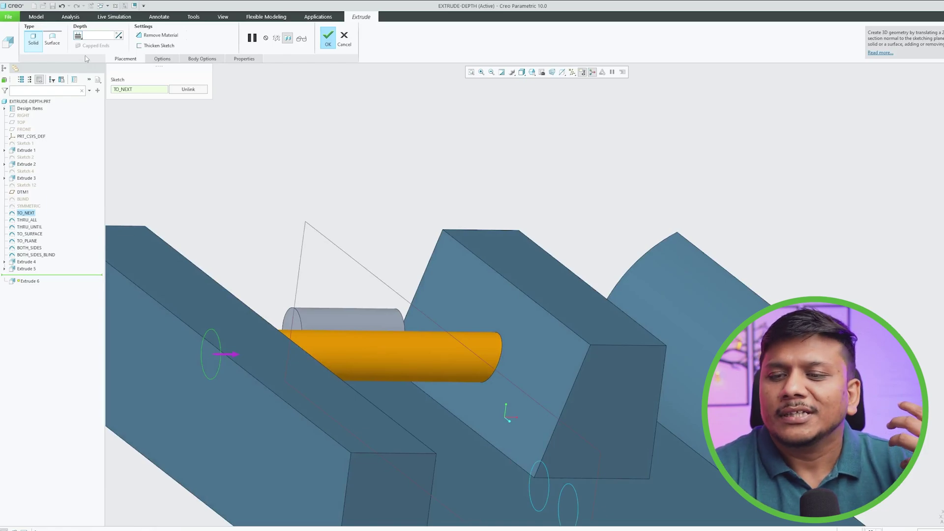
{"action": "middle_click", "coordinate": [353, 174]}
{"action": "mouse_move", "coordinate": [351, 167]}
{"action": "middle_mouse_down"}
{"action": "mouse_move", "coordinate": [331, 162]}
{"action": "mouse_move", "coordinate": [301, 202]}
{"action": "mouse_move", "coordinate": [294, 185]}
{"action": "mouse_move", "coordinate": [307, 151]}
{"action": "mouse_move", "coordinate": [489, 361]}
{"action": "middle_mouse_up"}
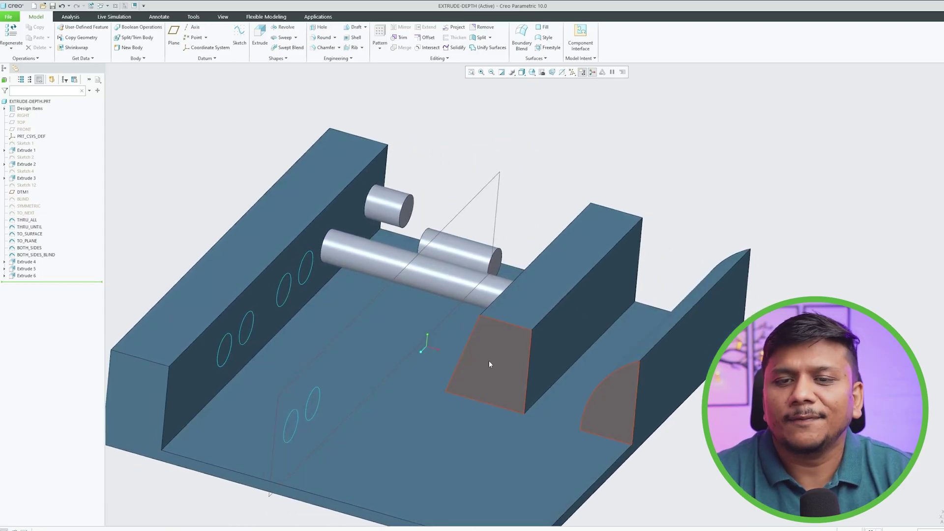
{"action": "left_click", "coordinate": [492, 344]}
{"action": "middle_click_drag", "start_coordinate": [497, 318], "coordinate": [562, 219]}
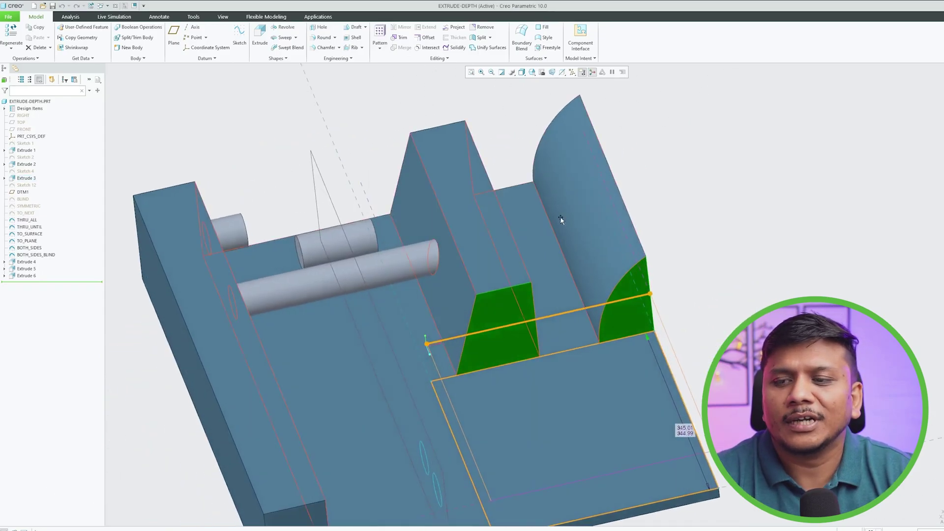
{"action": "left_click", "coordinate": [673, 194]}
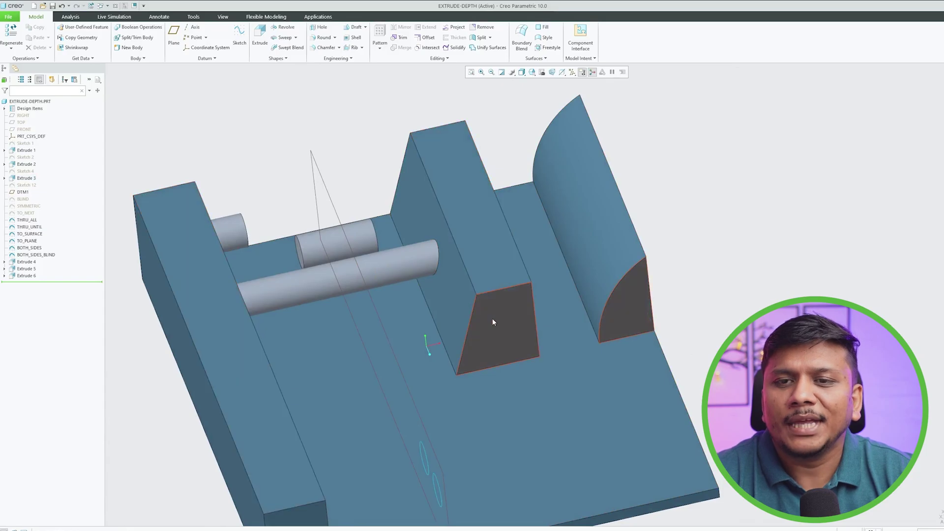
{"action": "left_click", "coordinate": [491, 320]}
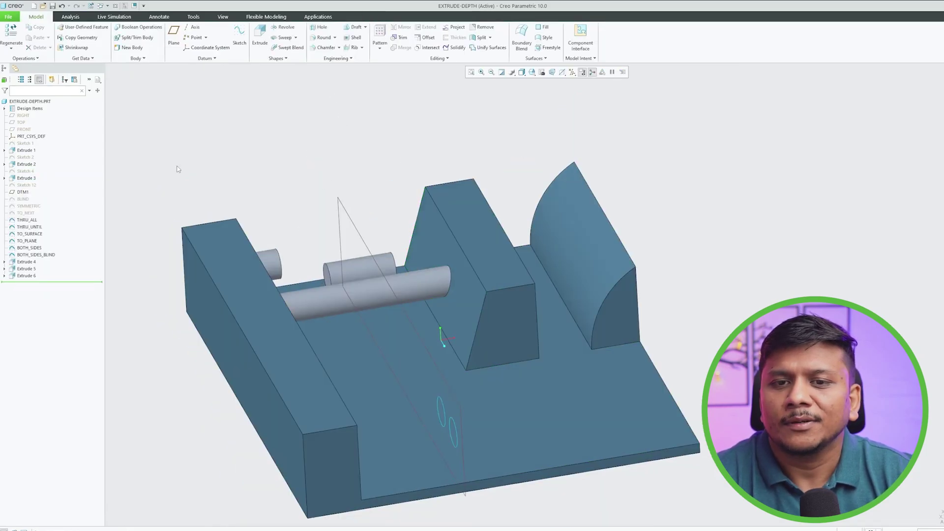
{"action": "left_click", "coordinate": [425, 242]}
Display the dimensions of Sketch 2 on the model for editing.
{"action": "left_click", "coordinate": [26, 157]}
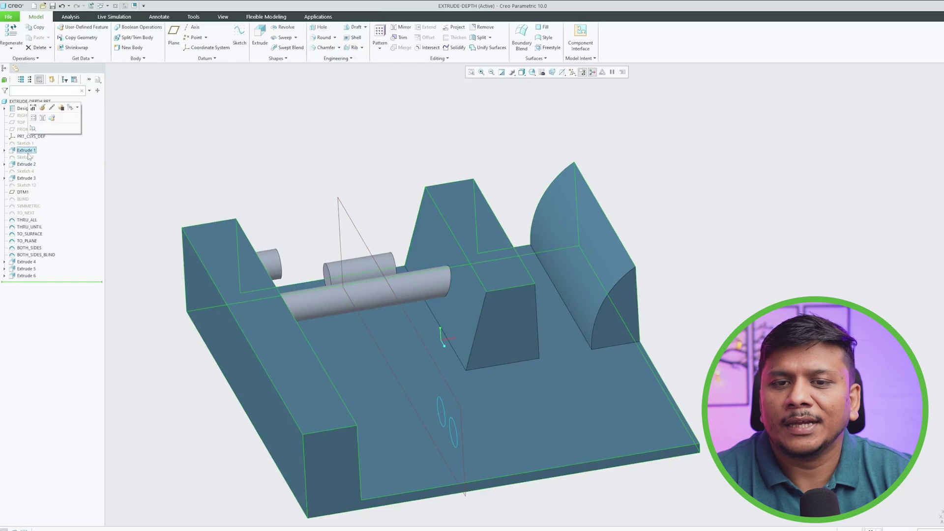
{"action": "left_click", "coordinate": [34, 110]}
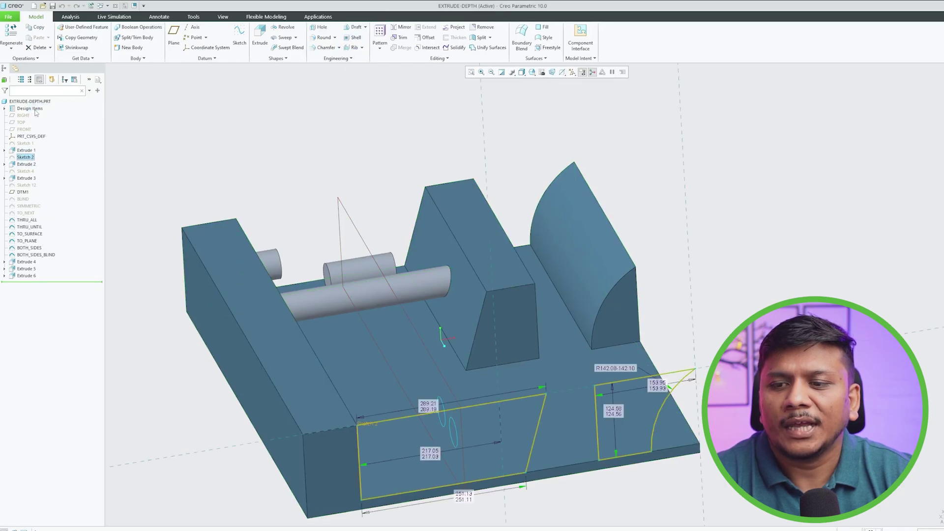
{"action": "scroll", "coordinate": [457, 315], "scroll_direction": "down", "scroll_amount": 3}
{"action": "mouse_move", "coordinate": [457, 325]}
{"action": "middle_mouse_down"}
{"action": "mouse_move", "coordinate": [457, 266]}
{"action": "mouse_move", "coordinate": [450, 290]}
{"action": "middle_mouse_up"}
{"action": "scroll", "coordinate": [450, 289], "scroll_direction": "up", "scroll_amount": 3}
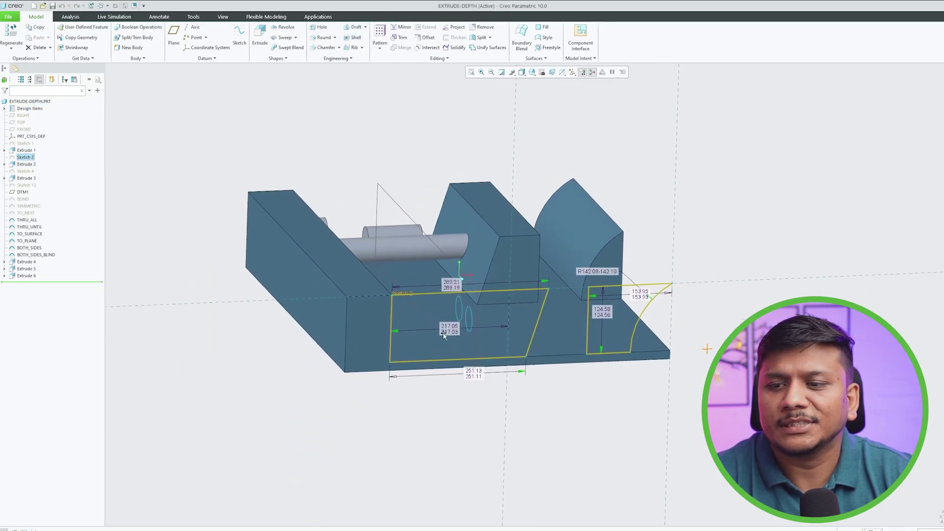
Set the dimension along the upper edge of Sketch 2's trapezoid to 292 and regenerate the model.
{"action": "double_click", "coordinate": [441, 285]}
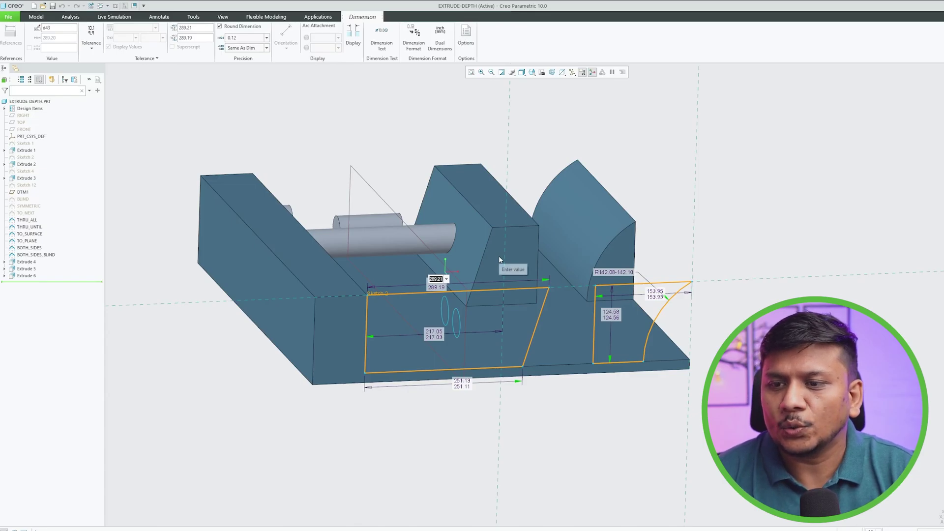
{"action": "scroll", "coordinate": [498, 256], "scroll_direction": "down", "scroll_amount": 5}
{"action": "scroll", "coordinate": [362, 281], "scroll_direction": "up", "scroll_amount": 2}
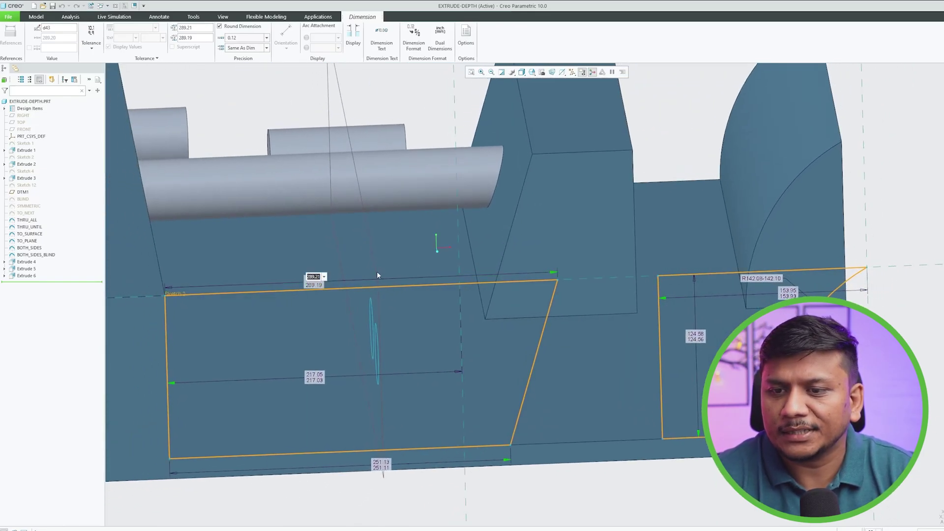
{"action": "type", "text": "29"}
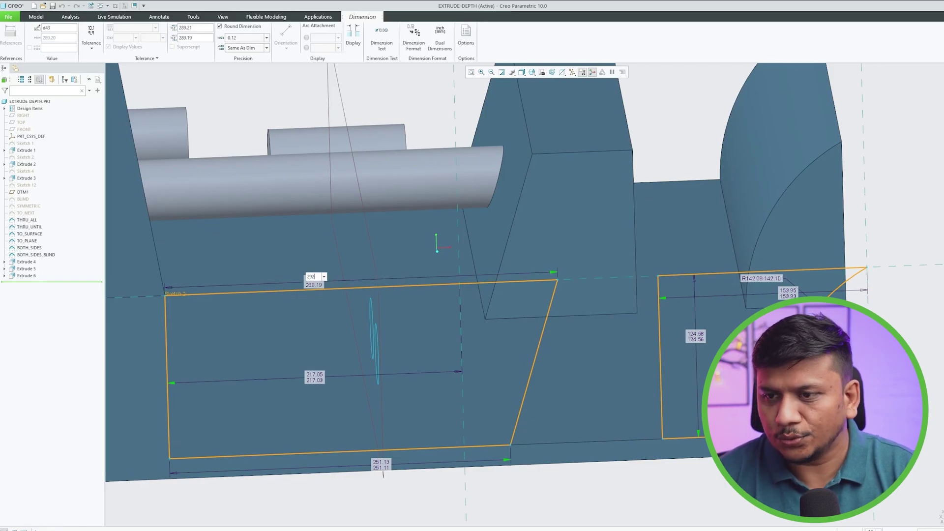
{"action": "type", "text": "2"}
{"action": "key", "text": "Return"}
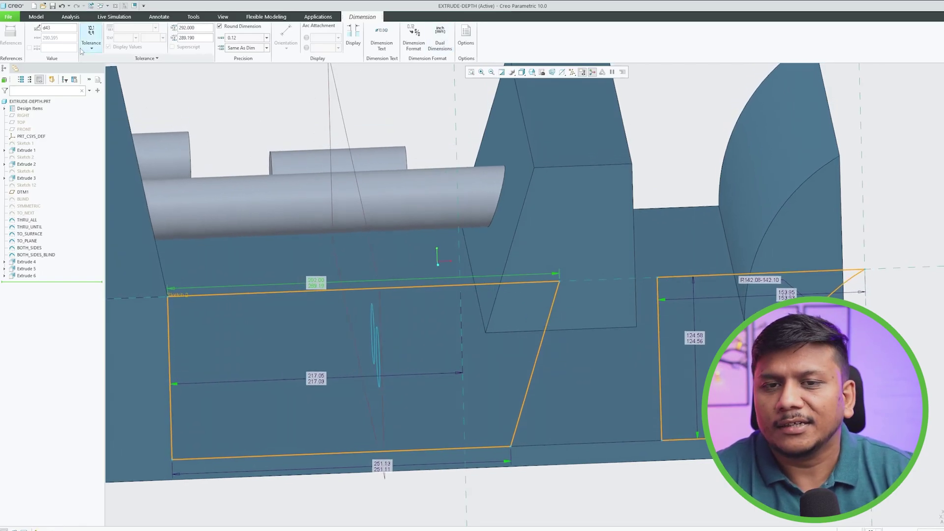
{"action": "left_click", "coordinate": [91, 6]}
{"action": "mouse_move", "coordinate": [377, 125]}
{"action": "middle_mouse_down"}
{"action": "mouse_move", "coordinate": [405, 111]}
{"action": "mouse_move", "coordinate": [497, 158]}
{"action": "mouse_move", "coordinate": [354, 155]}
{"action": "mouse_move", "coordinate": [322, 143]}
{"action": "mouse_move", "coordinate": [305, 169]}
{"action": "mouse_move", "coordinate": [314, 151]}
{"action": "mouse_move", "coordinate": [300, 150]}
{"action": "middle_mouse_up"}
{"action": "left_click", "coordinate": [344, 165]}
{"action": "scroll", "coordinate": [345, 151], "scroll_direction": "up", "scroll_amount": 2}
{"action": "left_click", "coordinate": [236, 151]}
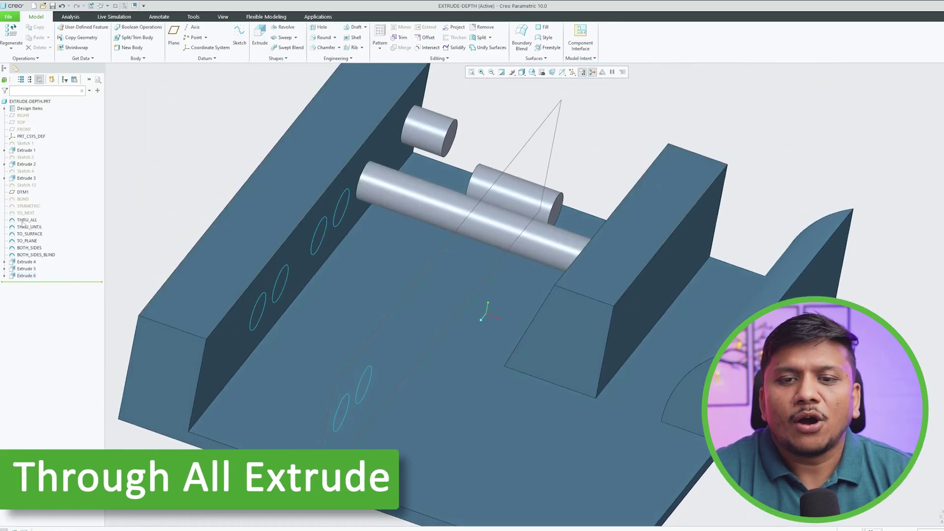
Start a solid extrusion of the THRU_ALL sketch circle and set its depth option to Through All.
{"action": "middle_click_drag", "start_coordinate": [143, 166], "coordinate": [351, 195]}
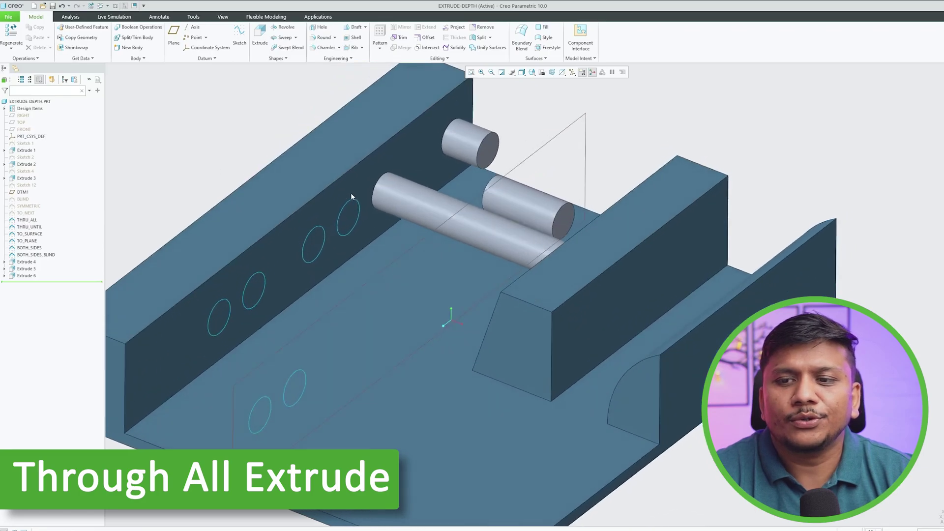
{"action": "left_click", "coordinate": [351, 205]}
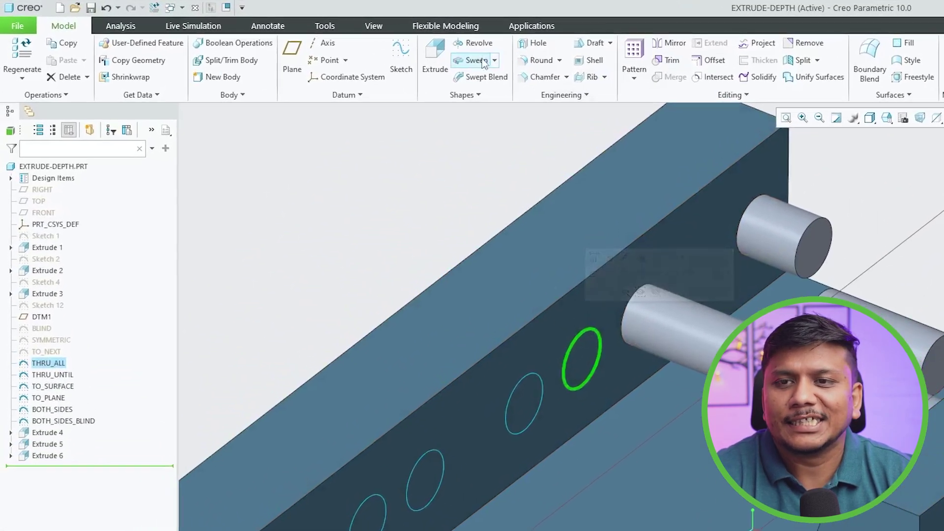
{"action": "left_click", "coordinate": [362, 49]}
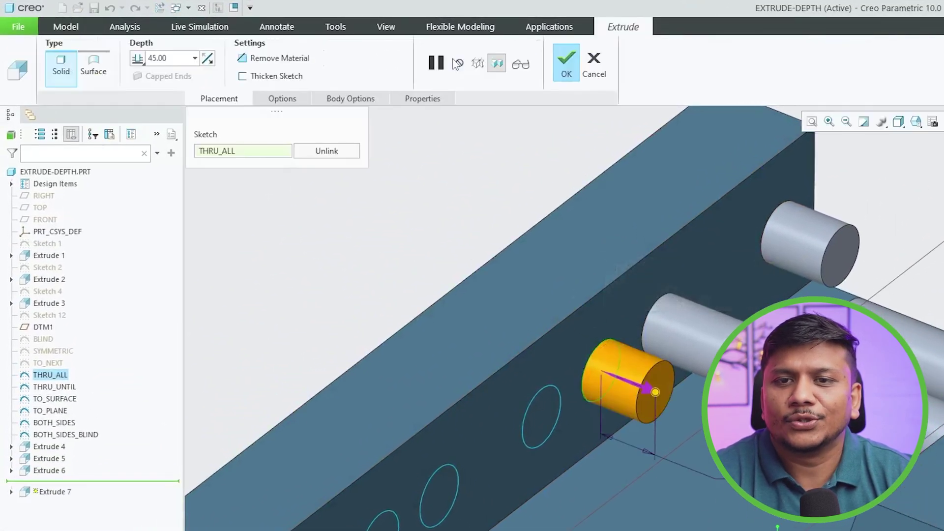
{"action": "left_click", "coordinate": [138, 62]}
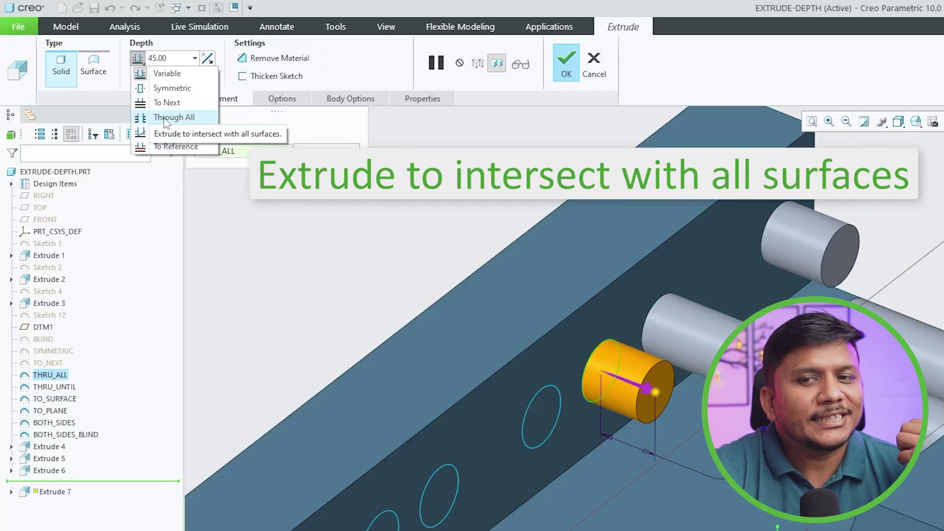
{"action": "left_click", "coordinate": [163, 118]}
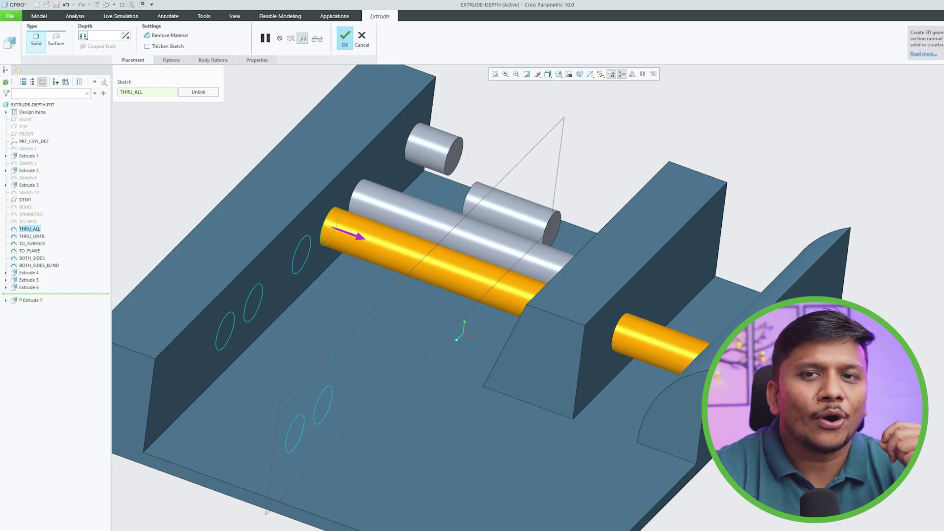
Turn the Through All extrusion into a material-removing cut through both blocks and complete the feature.
{"action": "middle_click_drag", "start_coordinate": [204, 219], "coordinate": [290, 211], "text": "shift"}
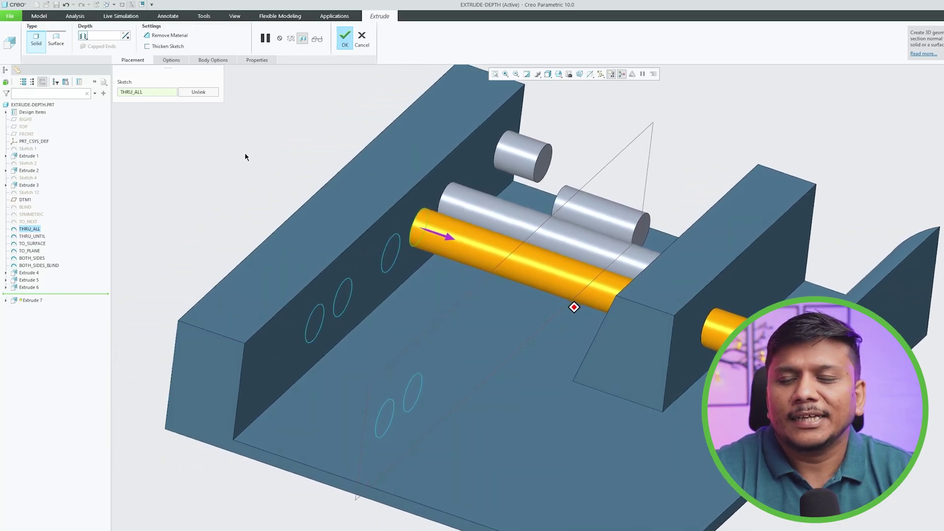
{"action": "left_click", "coordinate": [172, 38]}
{"action": "middle_click_drag", "start_coordinate": [573, 308], "coordinate": [490, 175]}
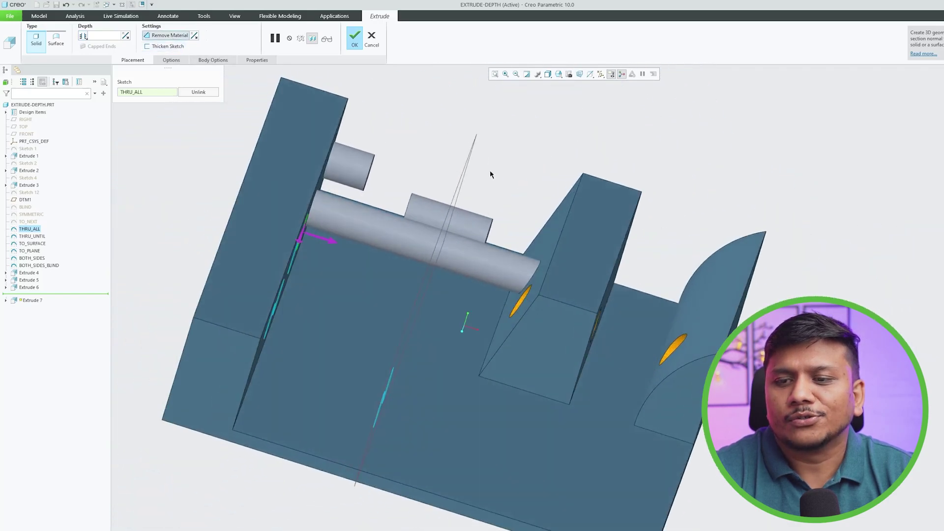
{"action": "middle_click", "coordinate": [693, 150]}
{"action": "middle_click_drag", "start_coordinate": [693, 149], "coordinate": [695, 151]}
{"action": "scroll", "coordinate": [695, 151], "scroll_direction": "up", "scroll_amount": 3}
{"action": "middle_click_drag", "start_coordinate": [693, 344], "coordinate": [682, 311]}
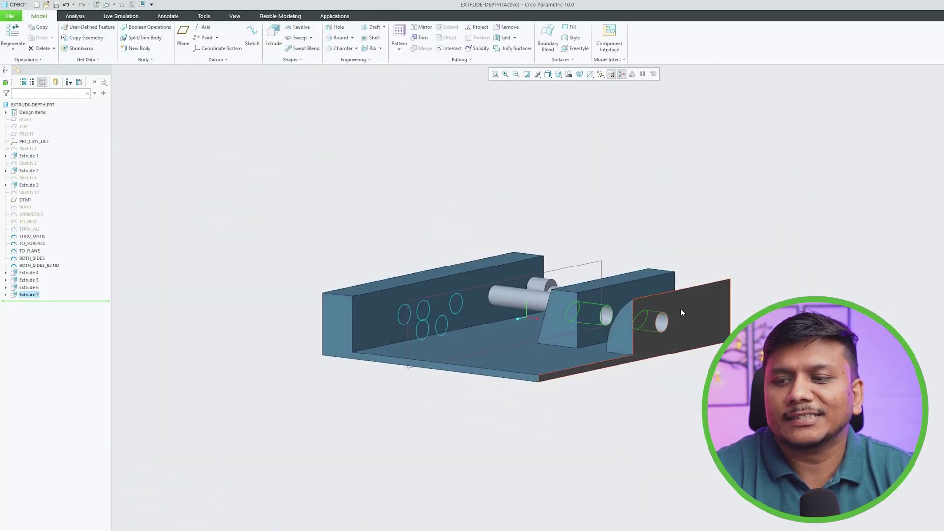
Start a solid extrusion of the THRU_UNTIL sketch circle and set its depth option to Through Until.
{"action": "middle_click_drag", "start_coordinate": [681, 229], "coordinate": [680, 259]}
{"action": "middle_click_drag", "start_coordinate": [671, 193], "coordinate": [624, 196]}
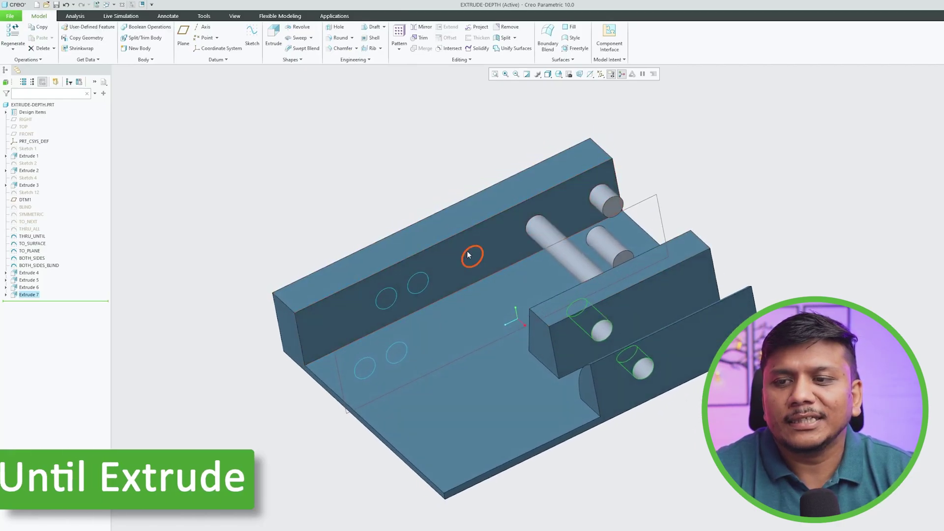
{"action": "left_click", "coordinate": [468, 255]}
{"action": "left_click", "coordinate": [271, 33]}
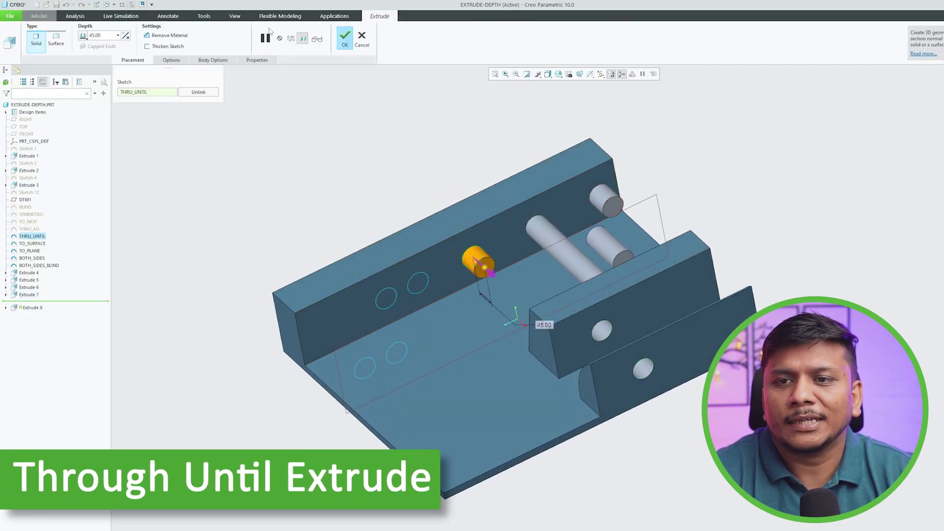
{"action": "left_click", "coordinate": [83, 36]}
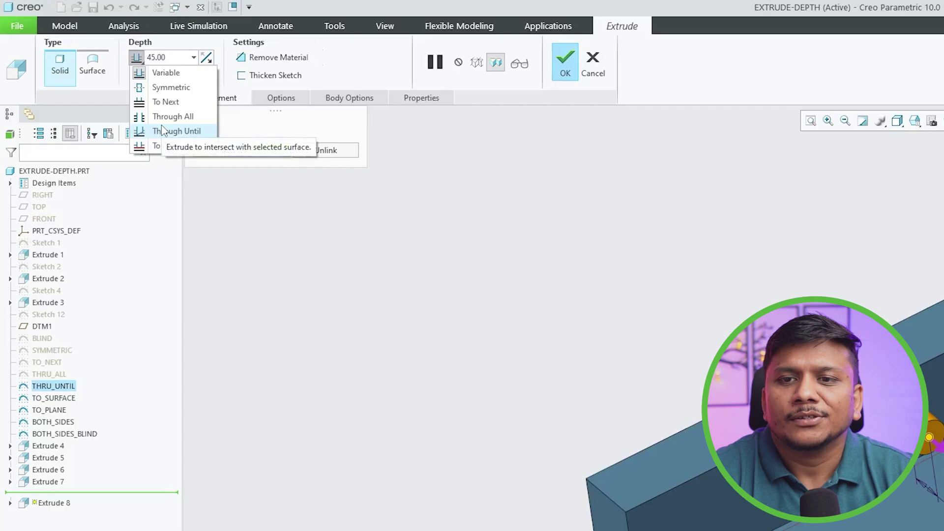
{"action": "left_click", "coordinate": [162, 131]}
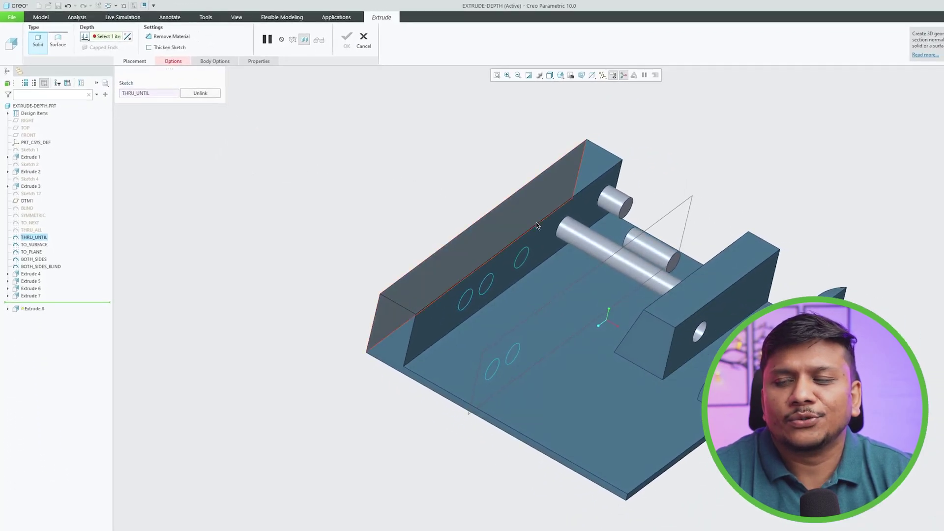
Set the Through Until limit to the middle block's slanted face, and change it to the far block's curved face.
{"action": "middle_click_drag", "start_coordinate": [597, 264], "coordinate": [608, 296]}
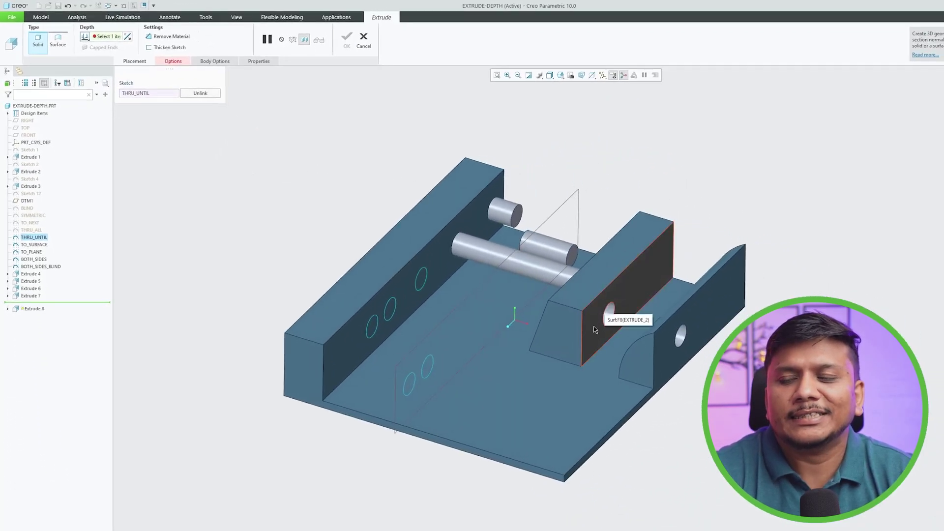
{"action": "middle_click_drag", "start_coordinate": [512, 320], "coordinate": [529, 331]}
{"action": "left_click", "coordinate": [529, 331]}
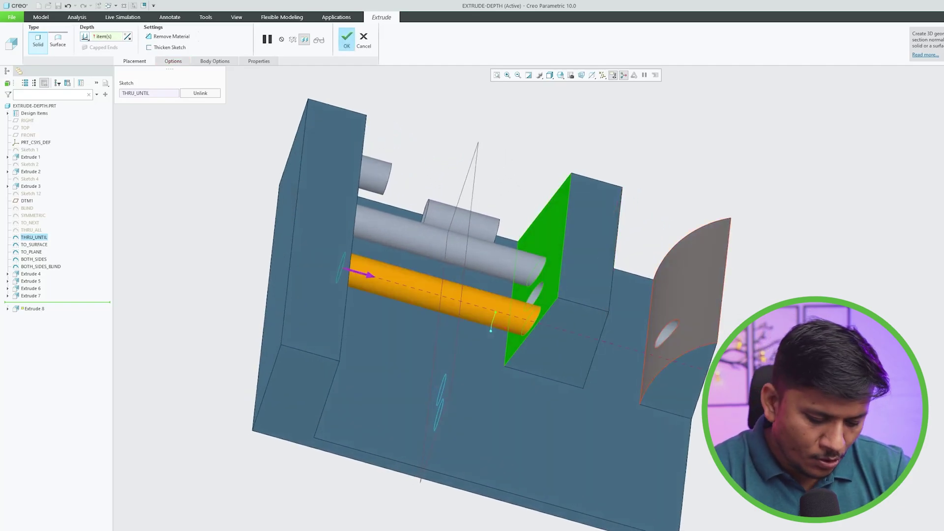
{"action": "left_click", "coordinate": [529, 331]}
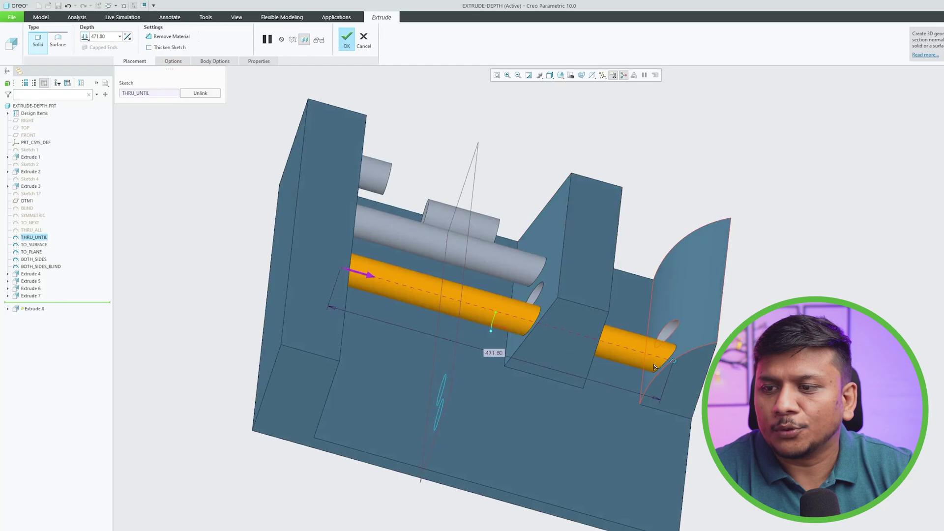
{"action": "middle_click_drag", "start_coordinate": [801, 388], "coordinate": [768, 346]}
{"action": "middle_click_drag", "start_coordinate": [700, 183], "coordinate": [730, 170]}
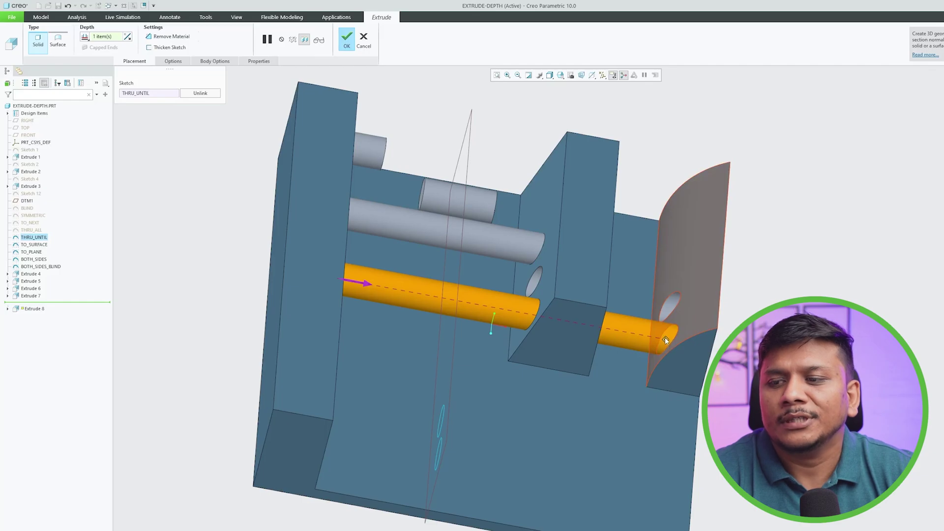
Snap the THRU_UNTIL extrusion's depth limit to the middle block's slanted face, and return it to the far block's curved face.
{"action": "left_click_drag", "start_coordinate": [665, 338], "coordinate": [626, 305]}
{"action": "middle_click_drag", "start_coordinate": [626, 305], "coordinate": [535, 320]}
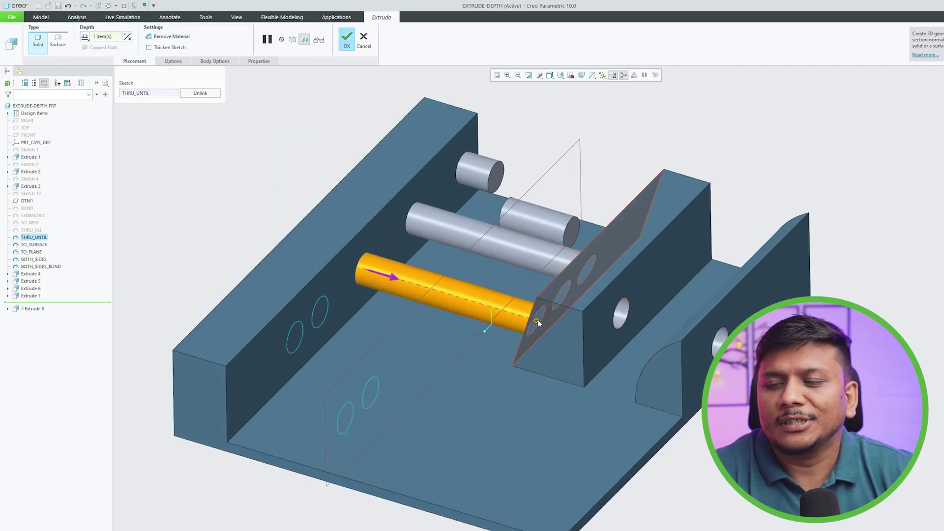
{"action": "left_click_drag", "start_coordinate": [536, 322], "coordinate": [604, 346]}
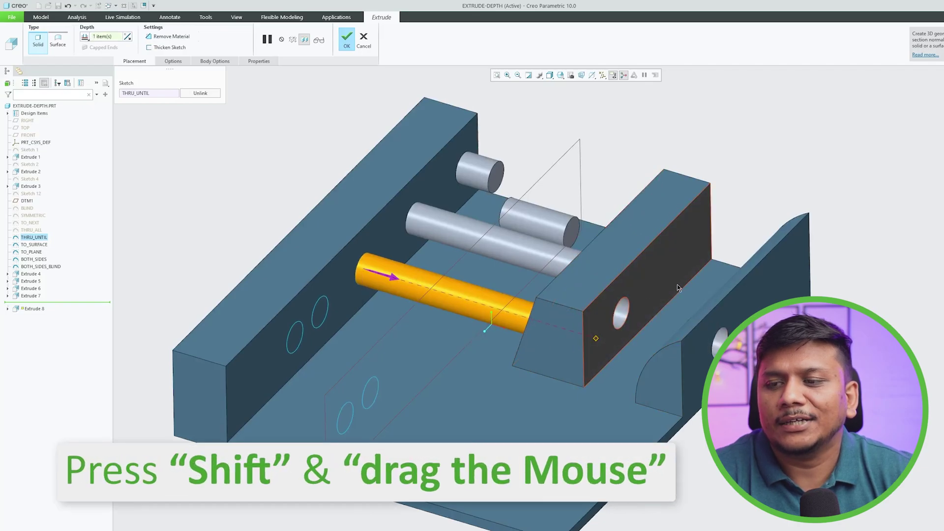
{"action": "middle_click_drag", "start_coordinate": [625, 282], "coordinate": [620, 347]}
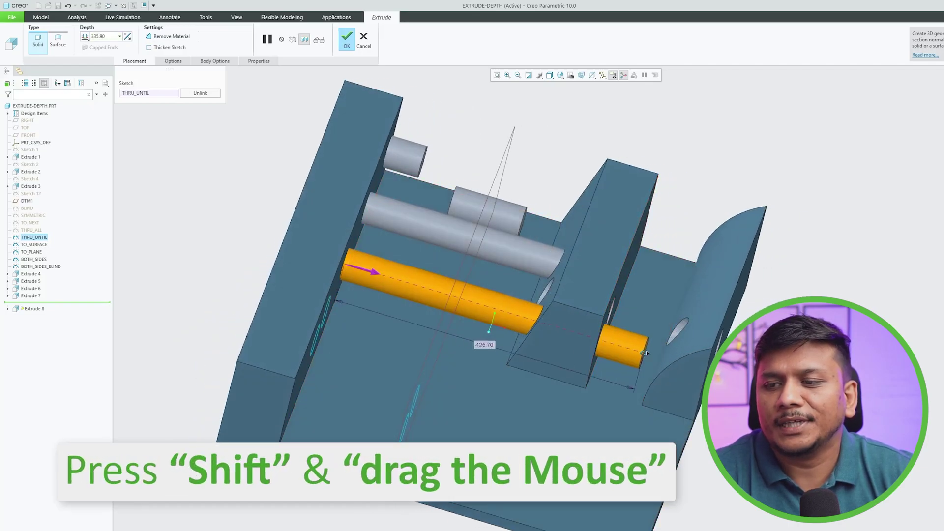
{"action": "left_click_drag", "start_coordinate": [645, 353], "coordinate": [703, 362]}
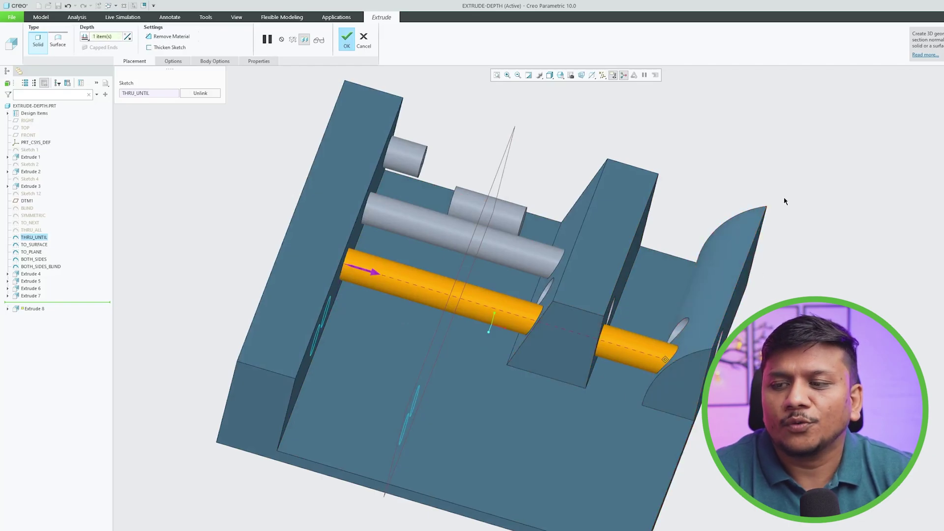
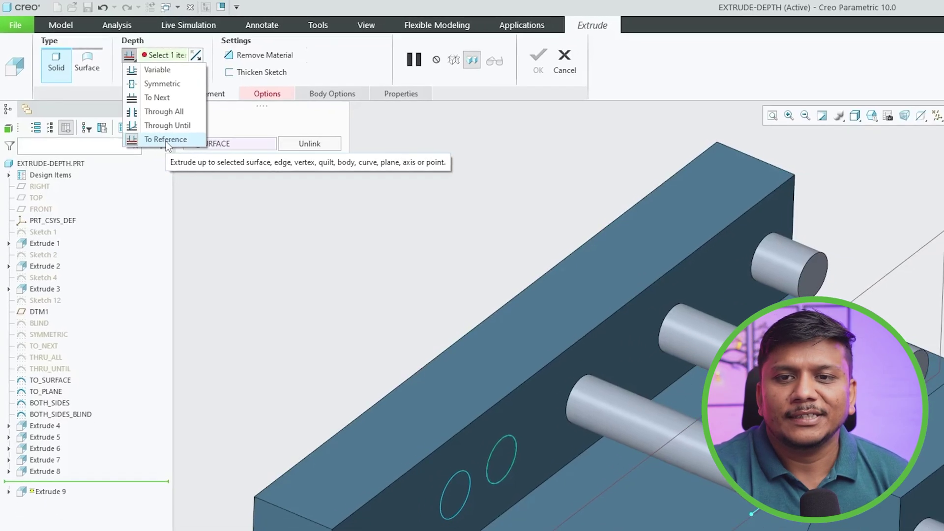
Set the TO_SURFACE circle's solid extrusion depth to To Reference and use datum plane DTM1 as its limit.
{"action": "left_click", "coordinate": [175, 147]}
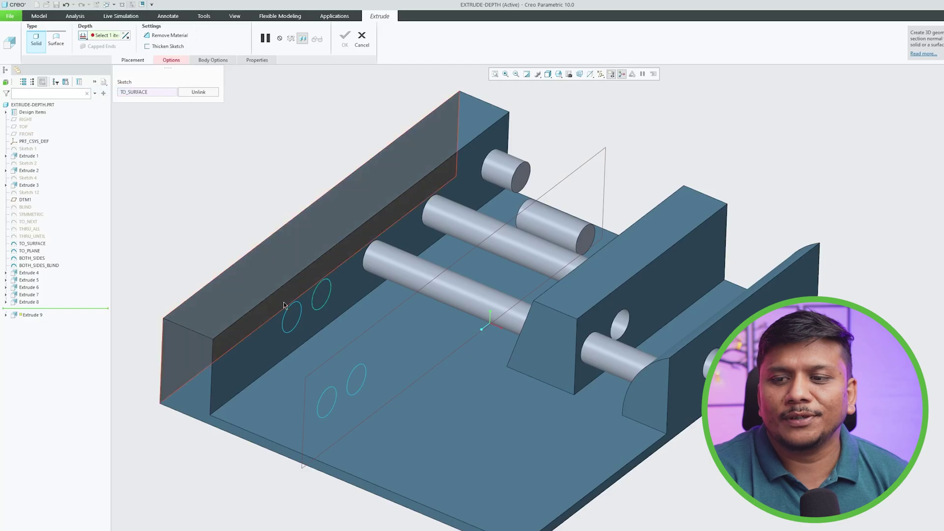
{"action": "left_click", "coordinate": [389, 314]}
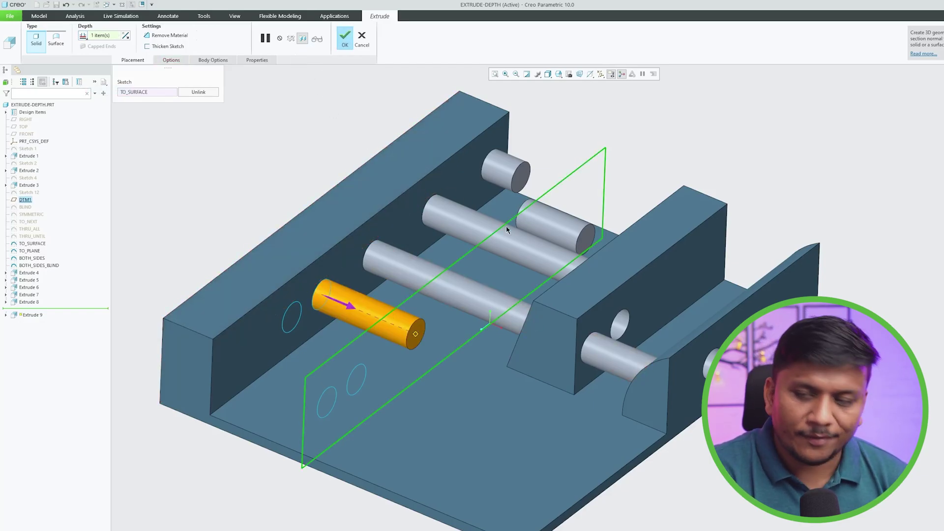
{"action": "middle_click_drag", "start_coordinate": [267, 215], "coordinate": [416, 315]}
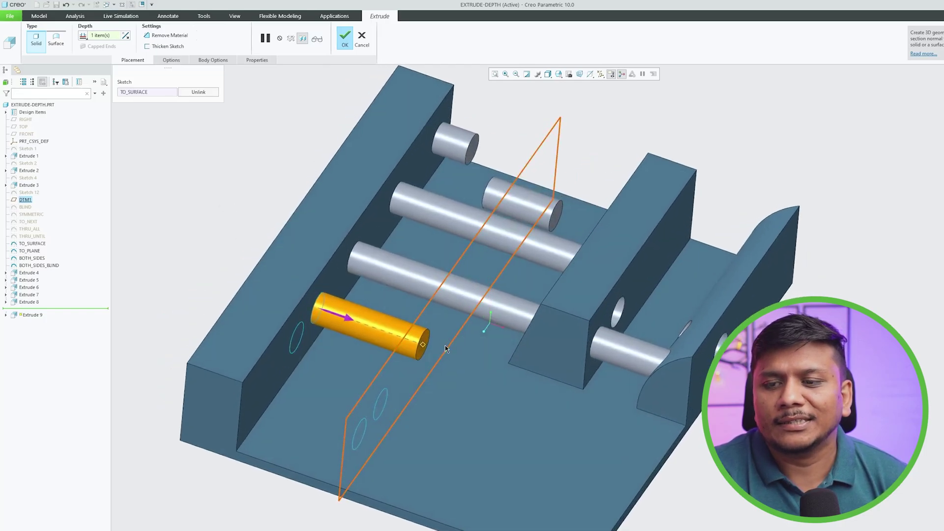
Stretch the extrusion to a free depth of about 242, and return it to To Reference, limited by the middle block's slanted face.
{"action": "left_click_drag", "start_coordinate": [424, 343], "coordinate": [493, 333]}
{"action": "middle_click_drag", "start_coordinate": [494, 334], "coordinate": [515, 332]}
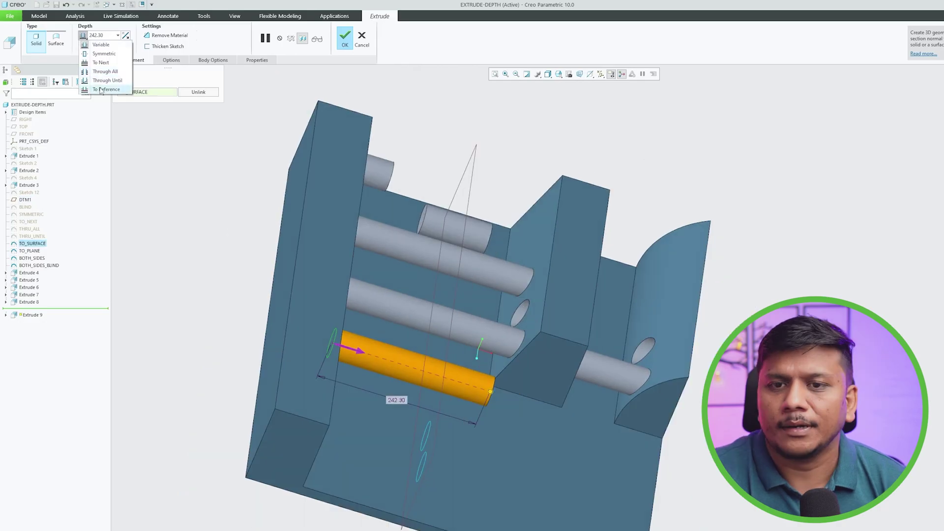
{"action": "left_click", "coordinate": [100, 89]}
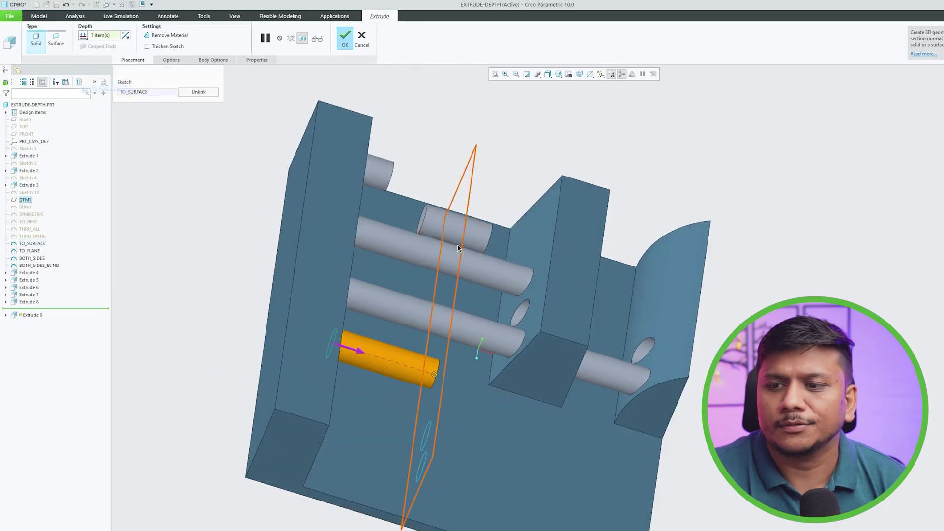
{"action": "left_click", "coordinate": [538, 312]}
Examine how the TO_SURFACE extrusion's end aligns with the middle block's slanted face beyond the edge of that face.
{"action": "mouse_move", "coordinate": [521, 326]}
{"action": "middle_mouse_down"}
{"action": "mouse_move", "coordinate": [396, 279]}
{"action": "mouse_move", "coordinate": [521, 344]}
{"action": "middle_mouse_up"}
{"action": "scroll", "coordinate": [521, 345], "scroll_direction": "down", "scroll_amount": 5}
{"action": "scroll", "coordinate": [561, 288], "scroll_direction": "up", "scroll_amount": 5}
{"action": "middle_click_drag", "start_coordinate": [561, 288], "coordinate": [576, 258]}
{"action": "scroll", "coordinate": [565, 242], "scroll_direction": "up", "scroll_amount": 4}
{"action": "scroll", "coordinate": [579, 276], "scroll_direction": "up", "scroll_amount": 2}
{"action": "scroll", "coordinate": [578, 259], "scroll_direction": "down", "scroll_amount": 5}
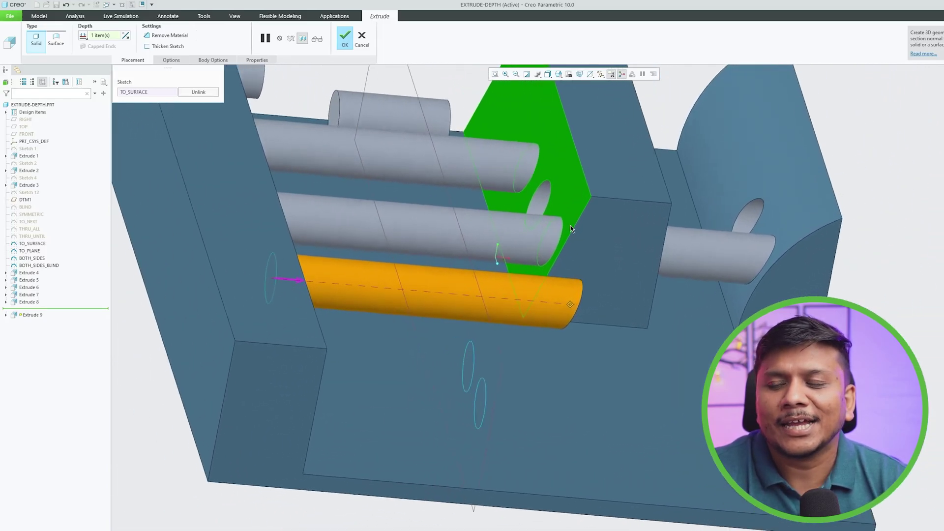
{"action": "scroll", "coordinate": [570, 227], "scroll_direction": "up", "scroll_amount": 3}
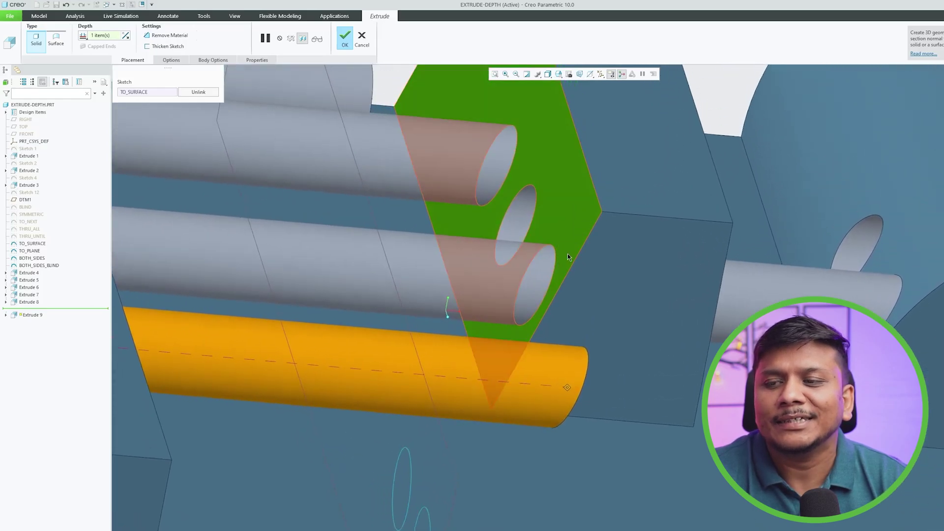
{"action": "scroll", "coordinate": [565, 261], "scroll_direction": "down", "scroll_amount": 8}
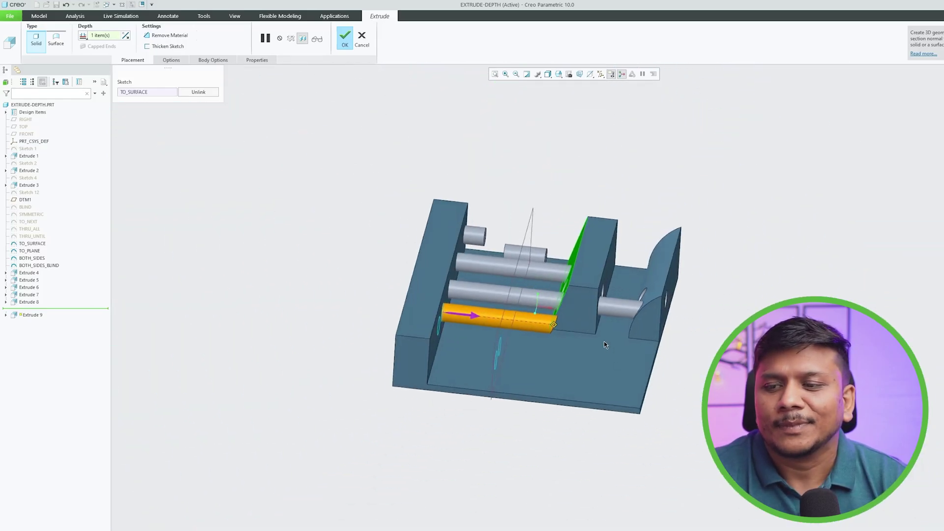
{"action": "middle_click_drag", "start_coordinate": [603, 341], "coordinate": [637, 317]}
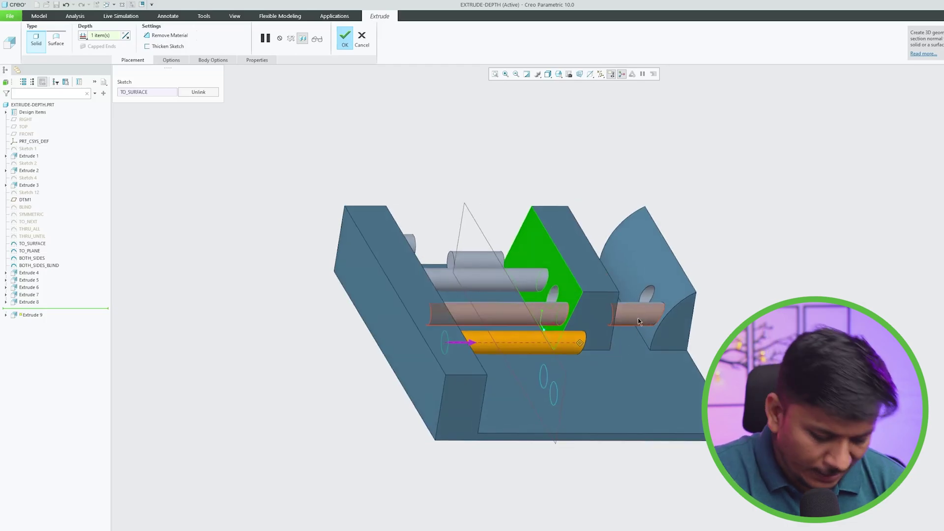
Change the TO_SURFACE extrusion's limit to the far block's curved face and complete the feature.
{"action": "left_click", "coordinate": [580, 342]}
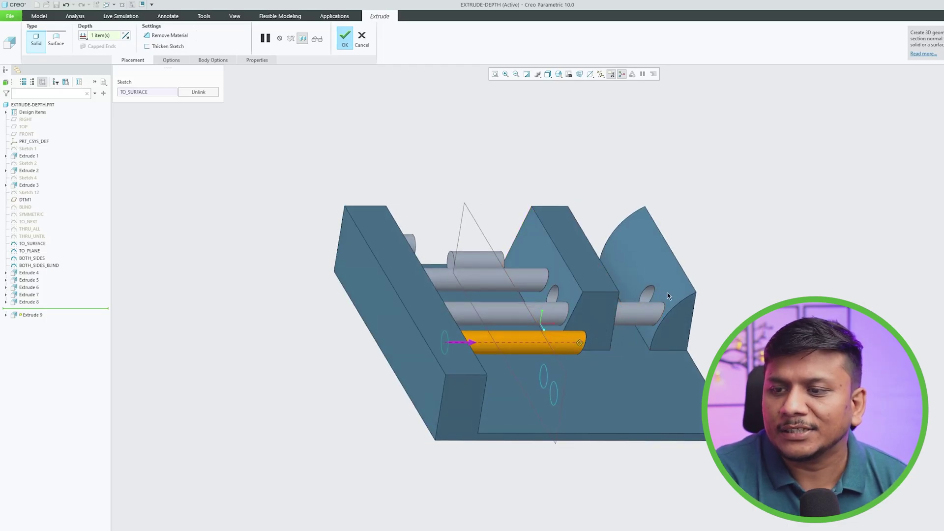
{"action": "left_click_drag", "start_coordinate": [580, 343], "coordinate": [659, 300]}
{"action": "mouse_move", "coordinate": [570, 320]}
{"action": "middle_mouse_down"}
{"action": "mouse_move", "coordinate": [573, 303]}
{"action": "mouse_move", "coordinate": [556, 315]}
{"action": "middle_mouse_up"}
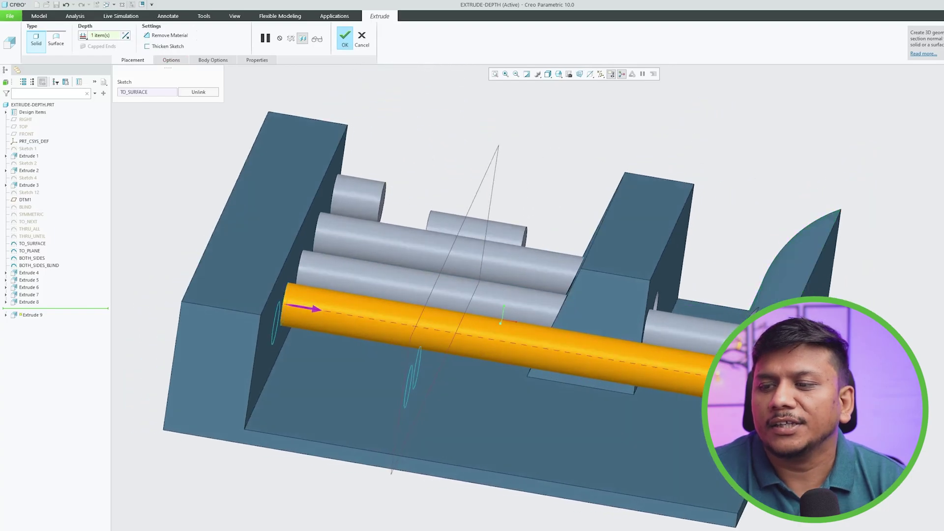
{"action": "middle_click", "coordinate": [799, 317]}
{"action": "middle_click_drag", "start_coordinate": [798, 317], "coordinate": [789, 232]}
{"action": "left_click", "coordinate": [670, 249]}
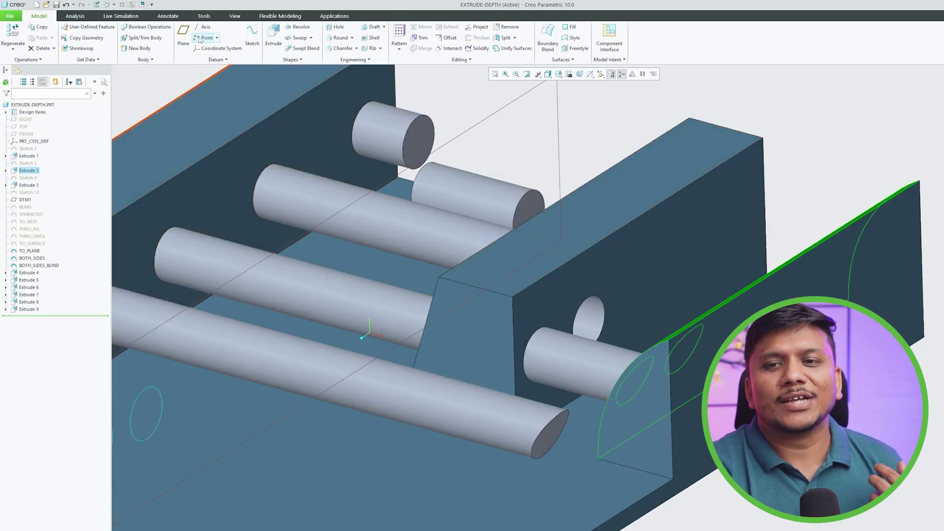
Start a solid extrusion of the BOTH_SIDES sketch circle and set its variable depth to 100.
{"action": "scroll", "coordinate": [479, 175], "scroll_direction": "down", "scroll_amount": 3}
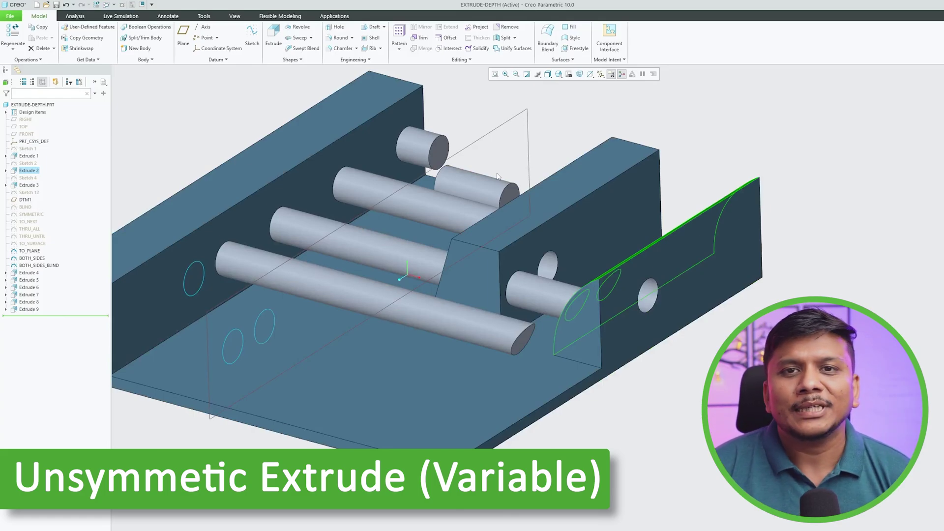
{"action": "middle_click_drag", "start_coordinate": [498, 176], "coordinate": [416, 253]}
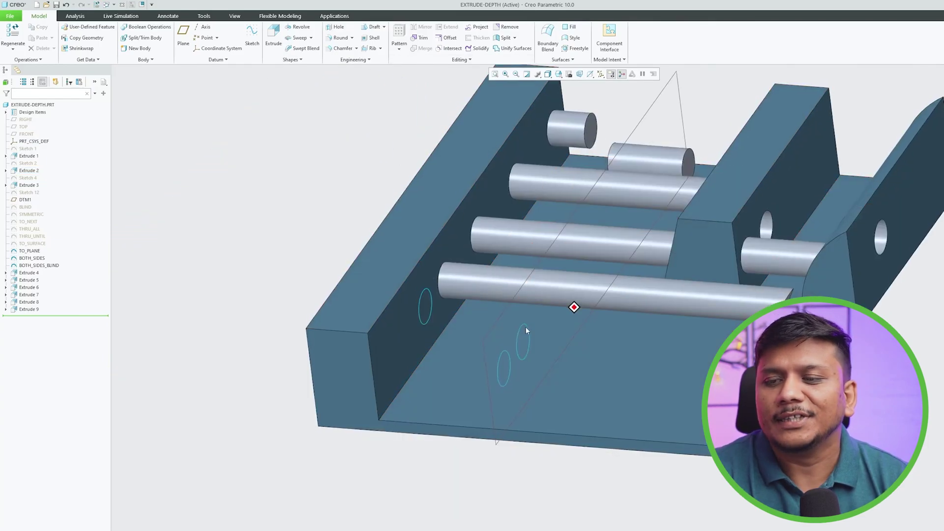
{"action": "left_click", "coordinate": [525, 324]}
{"action": "scroll", "coordinate": [525, 319], "scroll_direction": "down", "scroll_amount": 3}
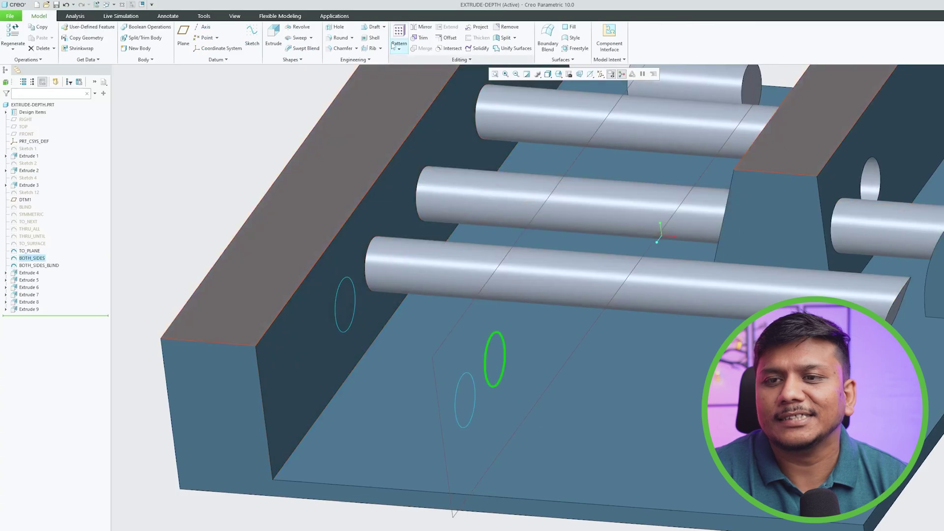
{"action": "left_click", "coordinate": [273, 34]}
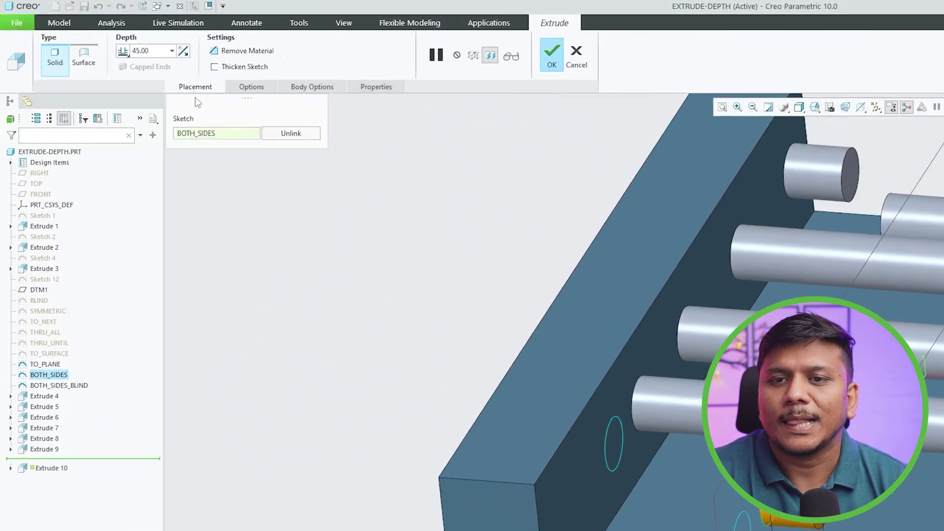
{"action": "left_click", "coordinate": [124, 50]}
{"action": "middle_click_drag", "start_coordinate": [772, 511], "coordinate": [883, 525]}
{"action": "left_click_drag", "start_coordinate": [898, 518], "coordinate": [943, 522]}
{"action": "double_click", "coordinate": [625, 408]}
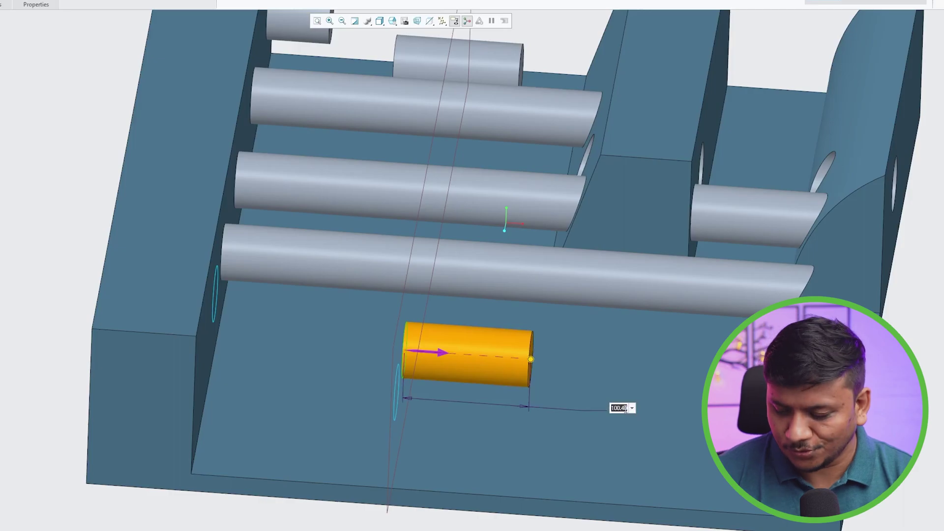
{"action": "key", "text": "Return"}
Add a second-side Variable depth of 50 to the BOTH_SIDES extrusion and complete the feature.
{"action": "mouse_move", "coordinate": [407, 329]}
{"action": "middle_mouse_down"}
{"action": "mouse_move", "coordinate": [432, 330]}
{"action": "mouse_move", "coordinate": [398, 330]}
{"action": "middle_mouse_up"}
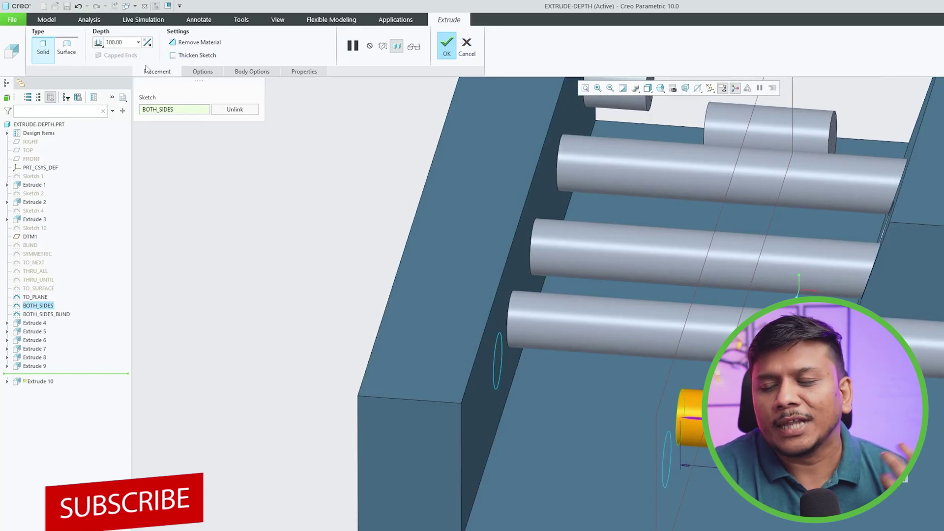
{"action": "left_click", "coordinate": [203, 72]}
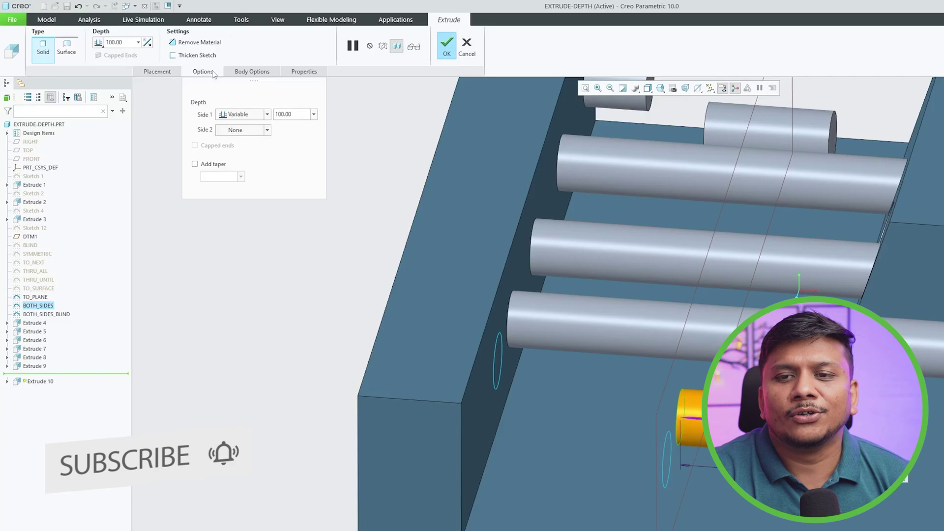
{"action": "left_click", "coordinate": [252, 131]}
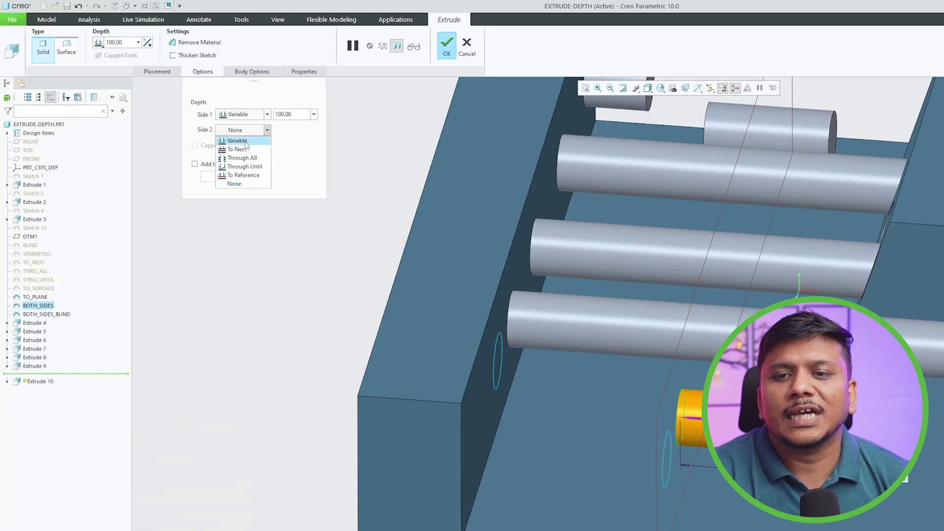
{"action": "left_click", "coordinate": [246, 140]}
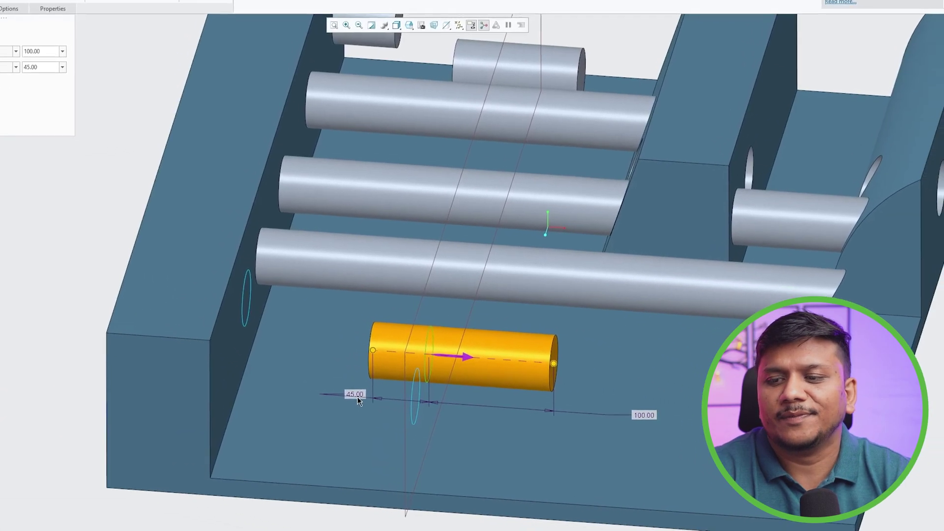
{"action": "double_click", "coordinate": [607, 457]}
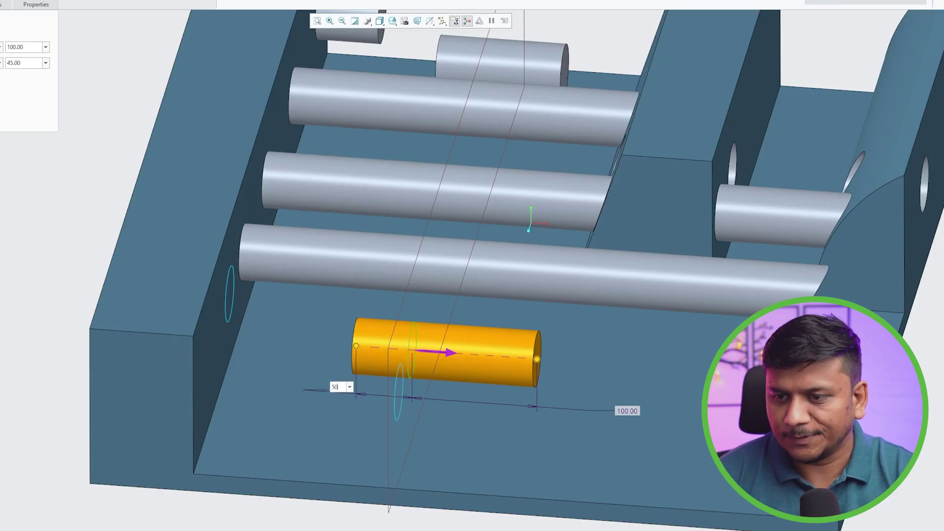
{"action": "type", "text": "50"}
{"action": "key", "text": "Return"}
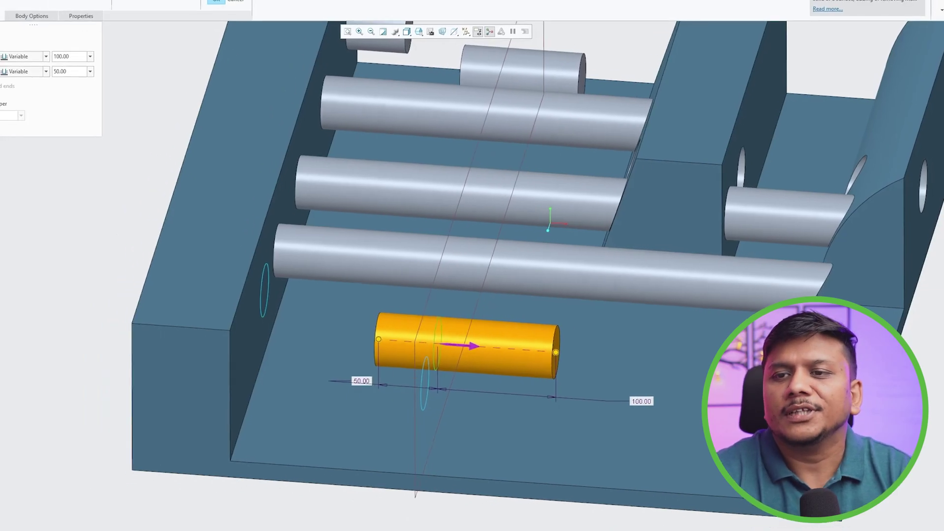
{"action": "left_click", "coordinate": [214, 2]}
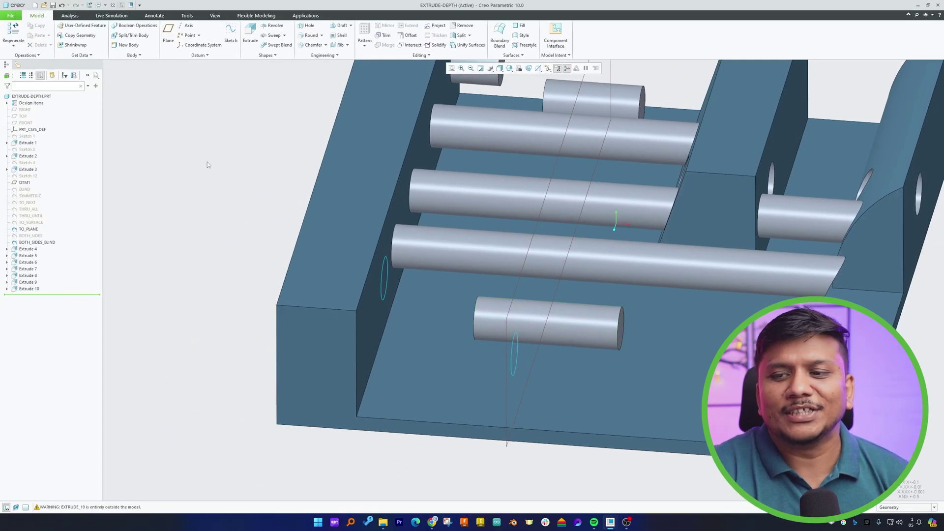
Redefine the BOTH_SIDES extrusion with its Side 2 depth option set to To Next, and complete the feature.
{"action": "left_click", "coordinate": [35, 289]}
{"action": "left_click", "coordinate": [52, 244]}
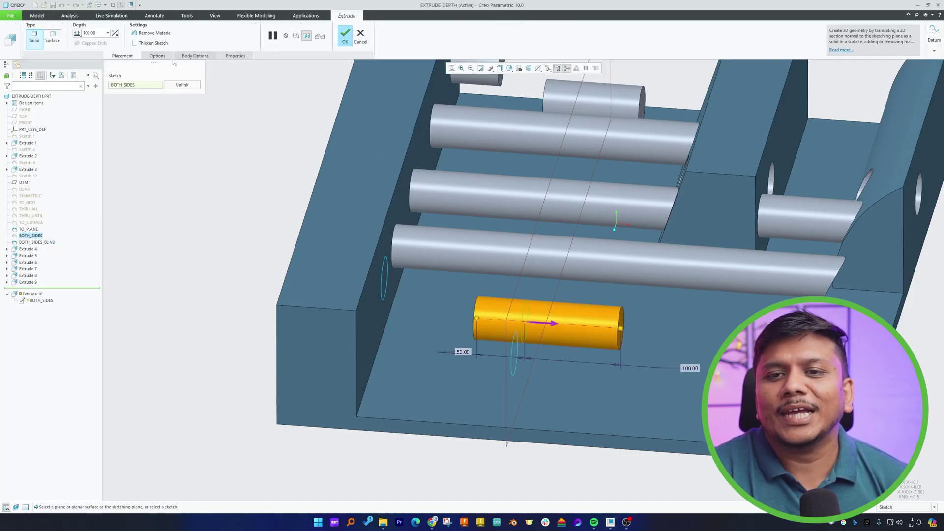
{"action": "left_click", "coordinate": [157, 56]}
{"action": "left_click", "coordinate": [207, 101]}
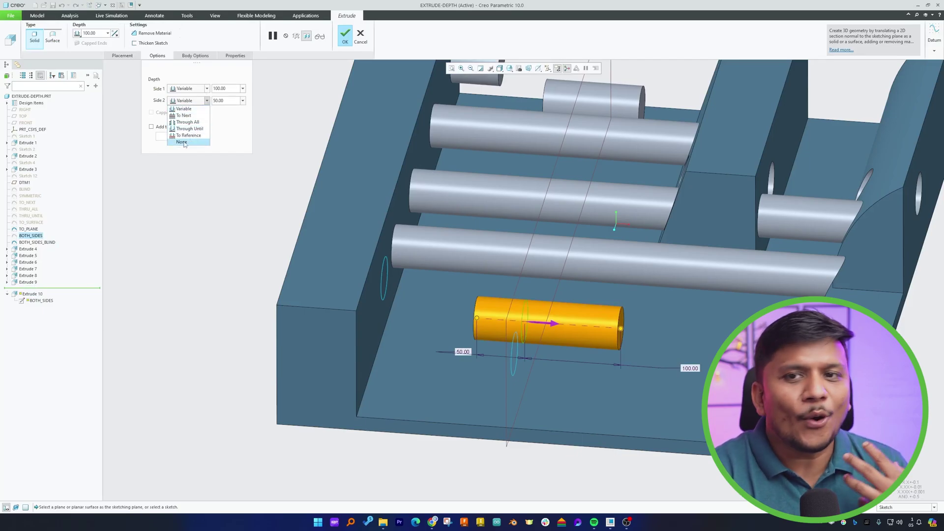
{"action": "left_click", "coordinate": [185, 115]}
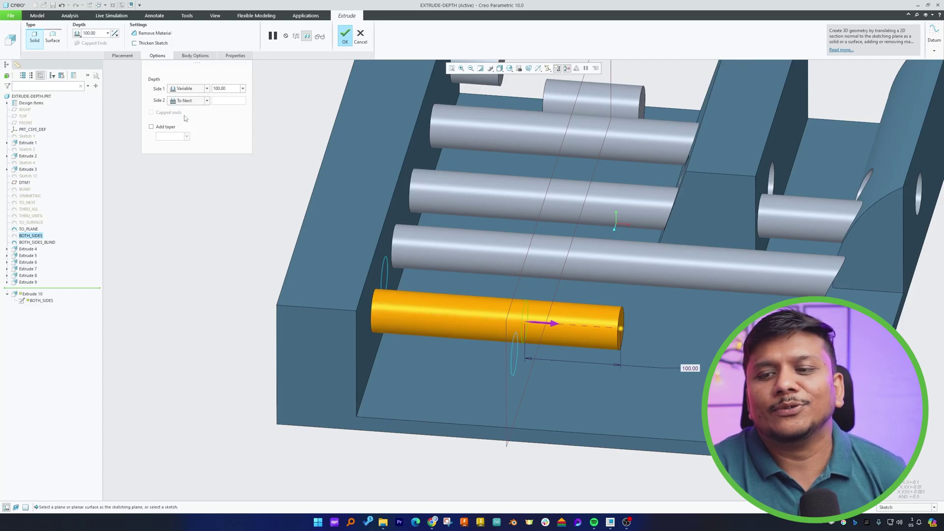
{"action": "left_click", "coordinate": [344, 35]}
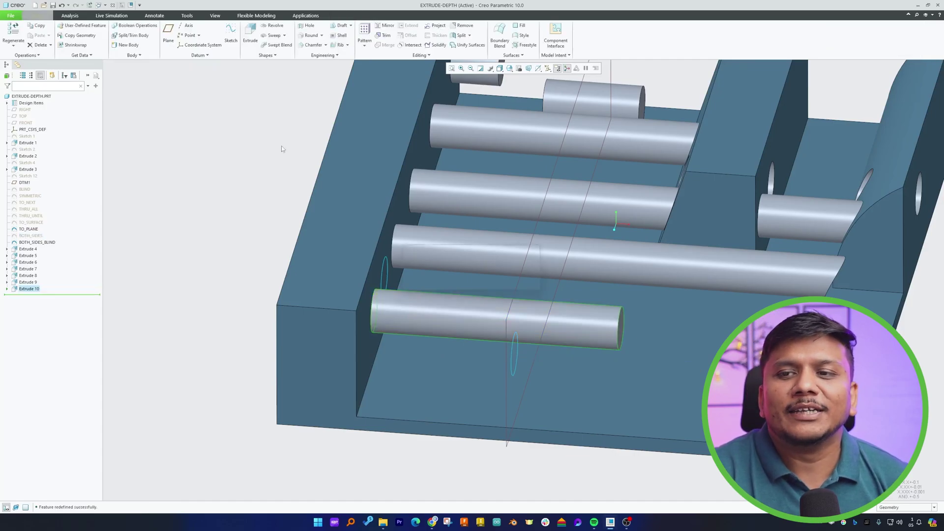
{"action": "middle_click_drag", "start_coordinate": [231, 196], "coordinate": [238, 233]}
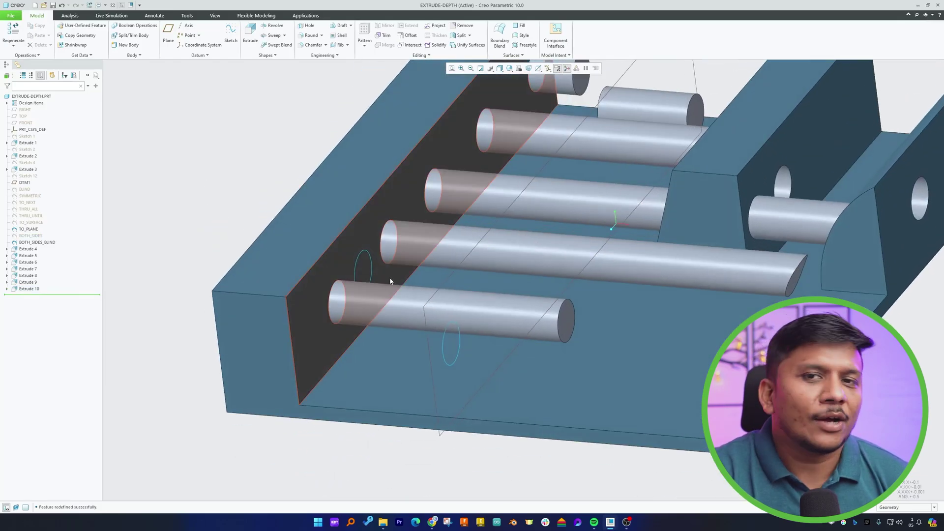
{"action": "middle_click_drag", "start_coordinate": [420, 308], "coordinate": [453, 319]}
{"action": "middle_click_drag", "start_coordinate": [526, 325], "coordinate": [550, 334]}
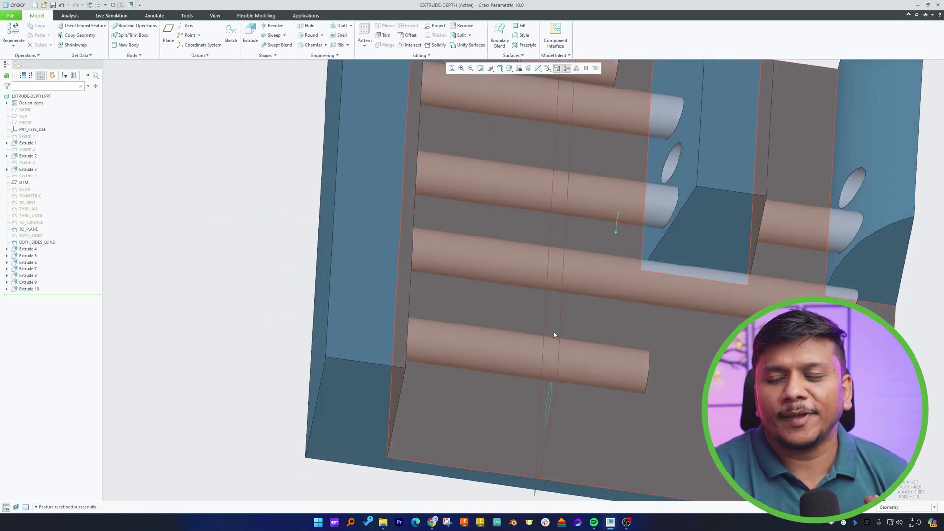
Start a solid extrusion of the TO_PLANE sketch circle and set its variable depth to 100.
{"action": "key", "text": "ctrl+d"}
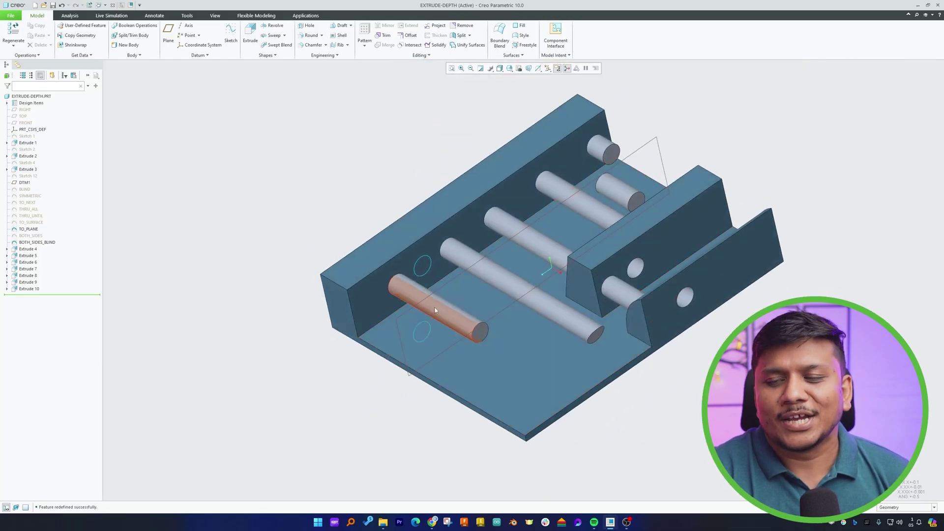
{"action": "middle_click_drag", "start_coordinate": [376, 220], "coordinate": [295, 265]}
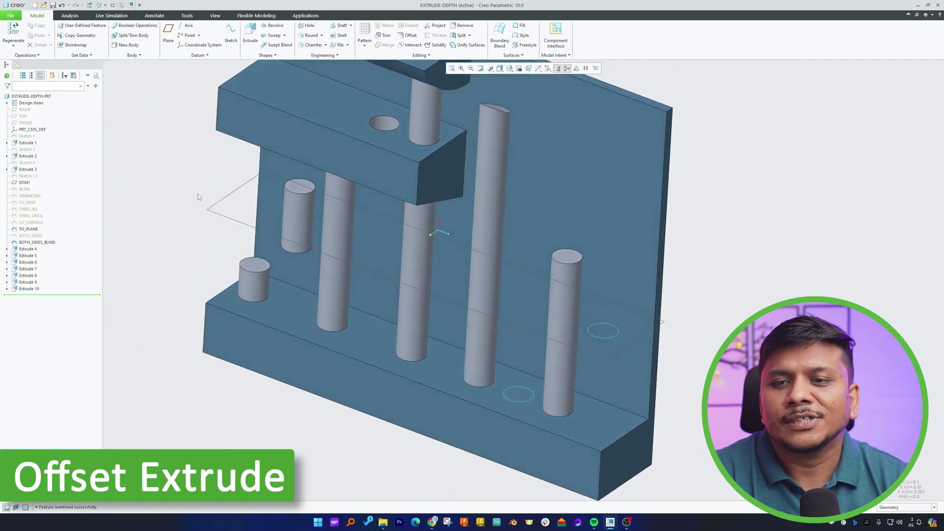
{"action": "left_click", "coordinate": [250, 32]}
{"action": "scroll", "coordinate": [530, 403], "scroll_direction": "down", "scroll_amount": 5}
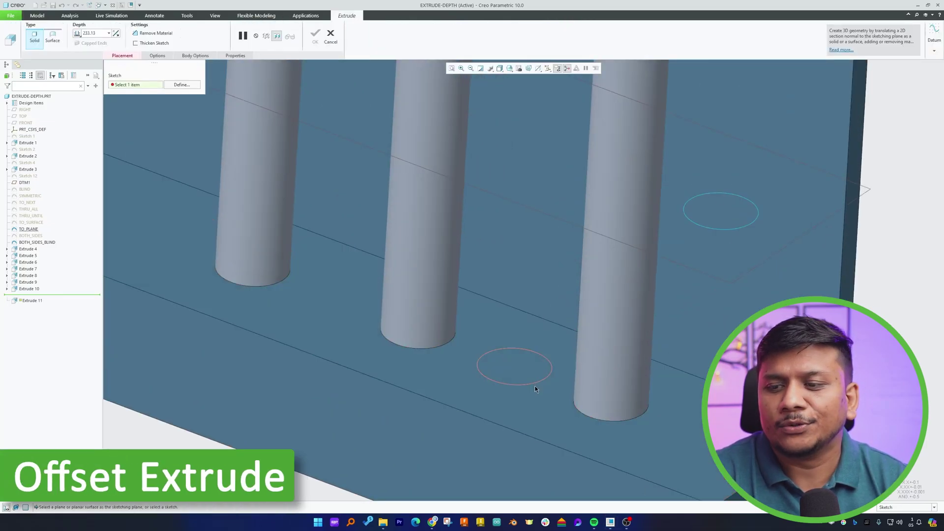
{"action": "middle_click_drag", "start_coordinate": [538, 383], "coordinate": [523, 385]}
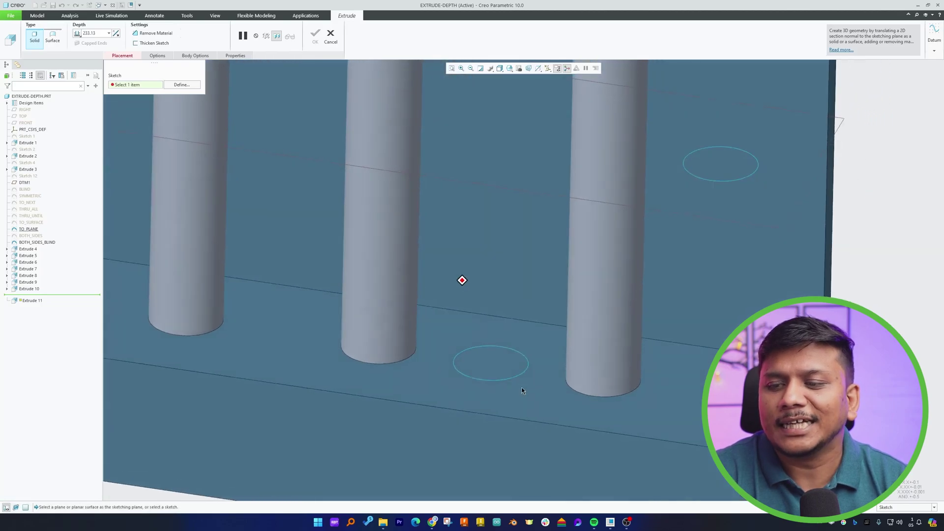
{"action": "left_click", "coordinate": [523, 375]}
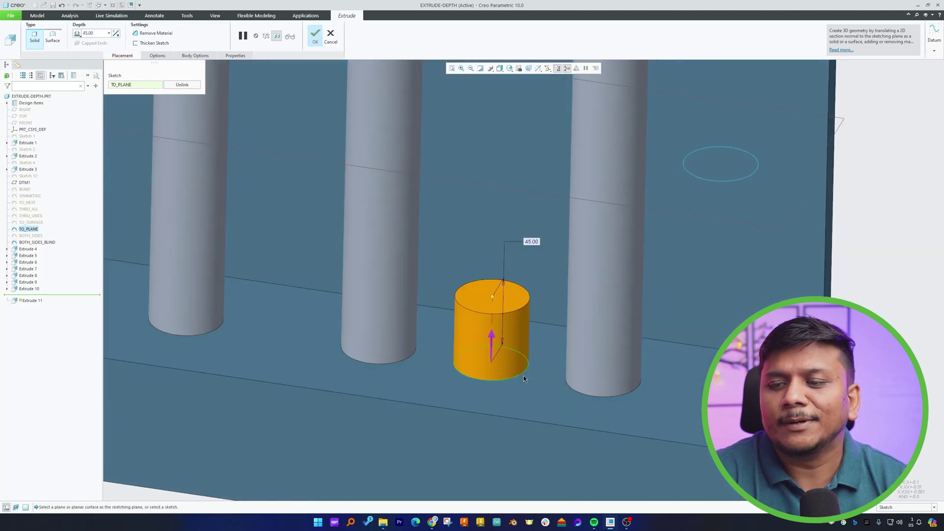
{"action": "middle_click_drag", "start_coordinate": [523, 280], "coordinate": [496, 281]}
{"action": "left_click_drag", "start_coordinate": [495, 281], "coordinate": [495, 224]}
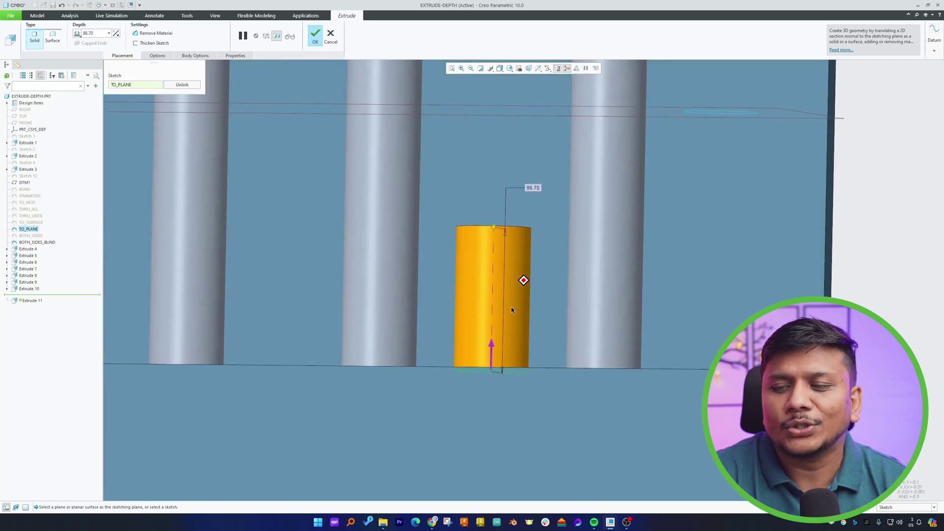
{"action": "middle_click_drag", "start_coordinate": [523, 280], "coordinate": [503, 289]}
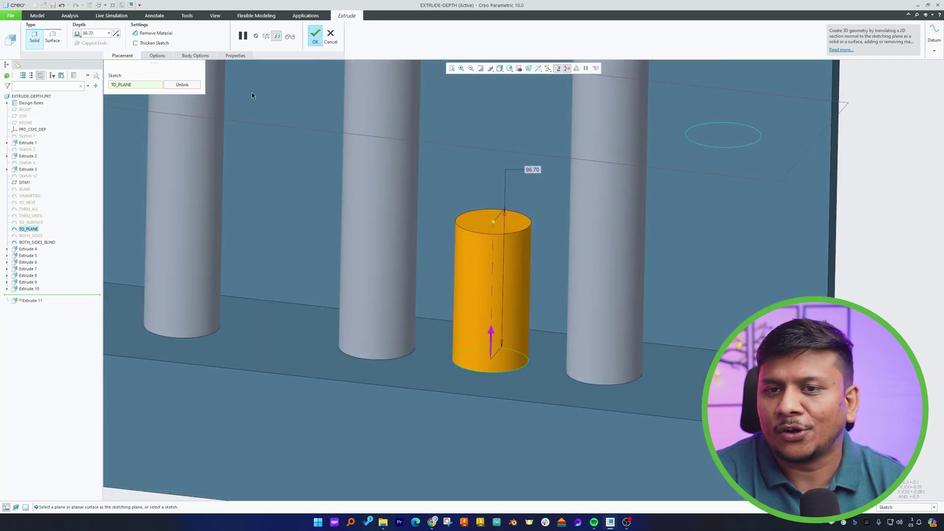
{"action": "double_click", "coordinate": [535, 170]}
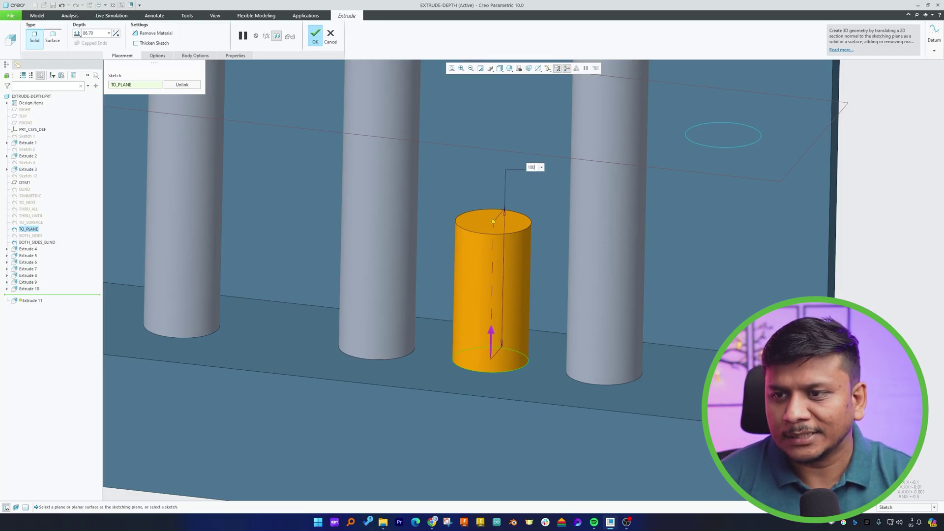
{"action": "key", "text": "Return"}
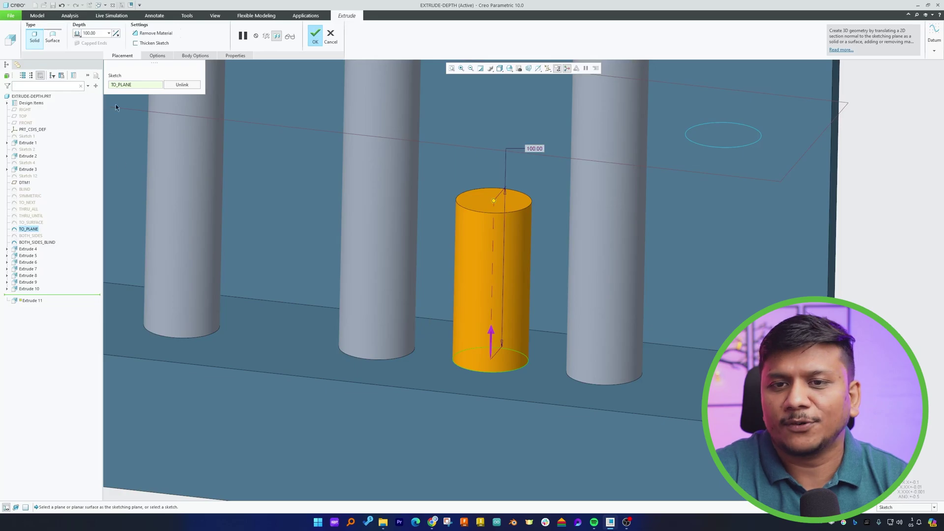
Give the TO_PLANE extrusion a Side 2 Variable depth of 20, flipped toward Side 1 as a start offset, and complete the feature.
{"action": "left_click", "coordinate": [155, 56]}
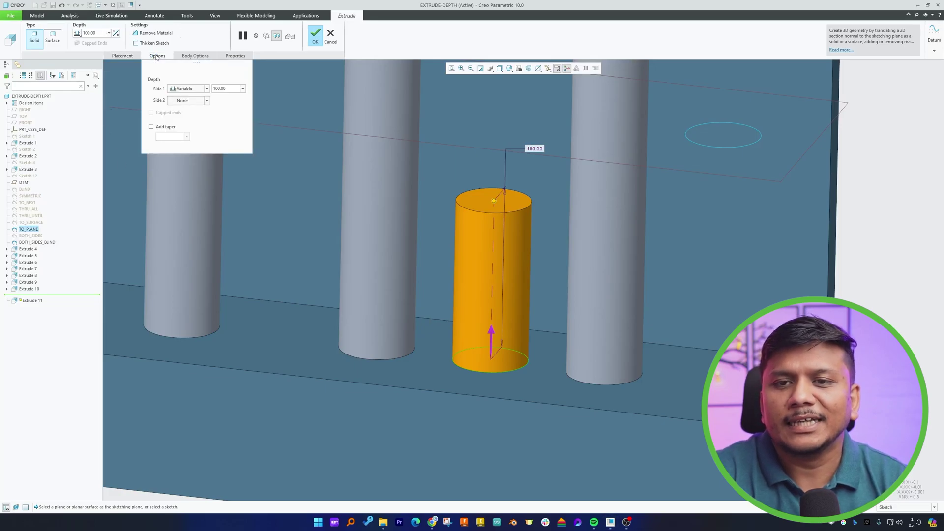
{"action": "left_click", "coordinate": [191, 100]}
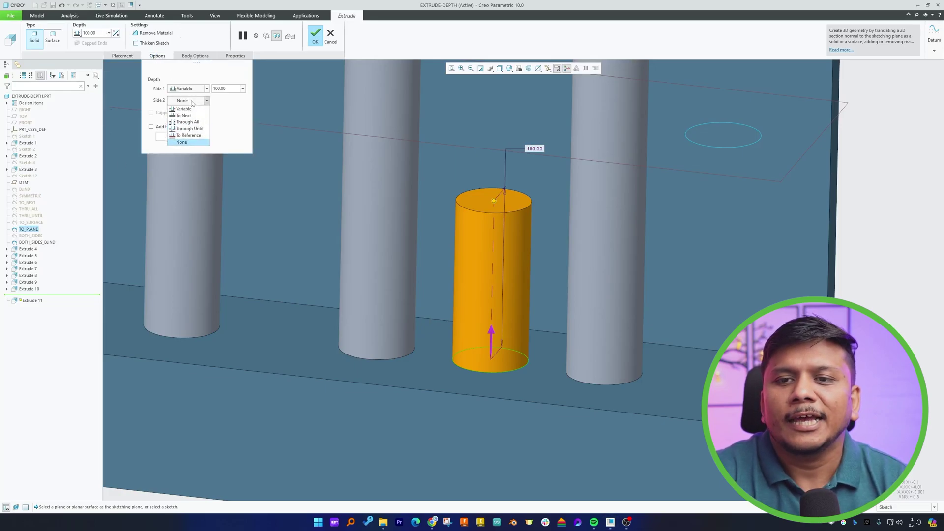
{"action": "left_click", "coordinate": [184, 109]}
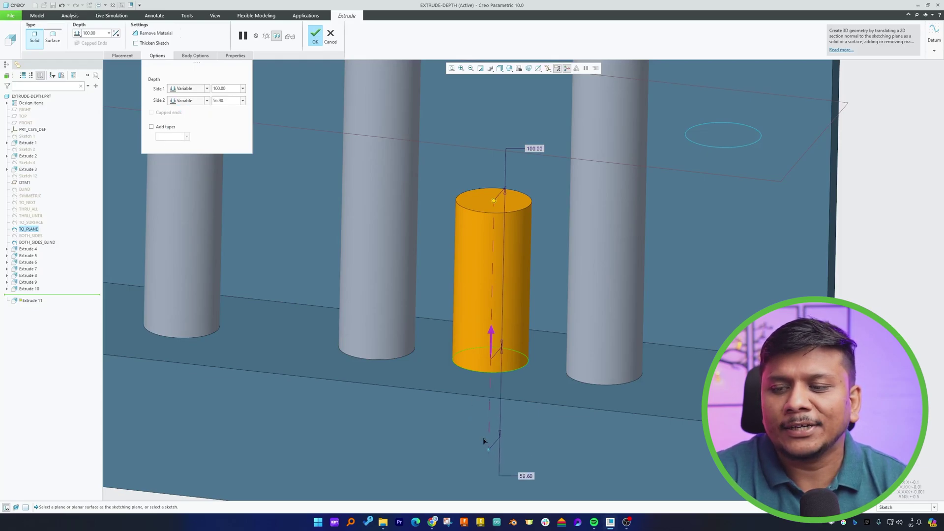
{"action": "left_click_drag", "start_coordinate": [488, 396], "coordinate": [525, 276]}
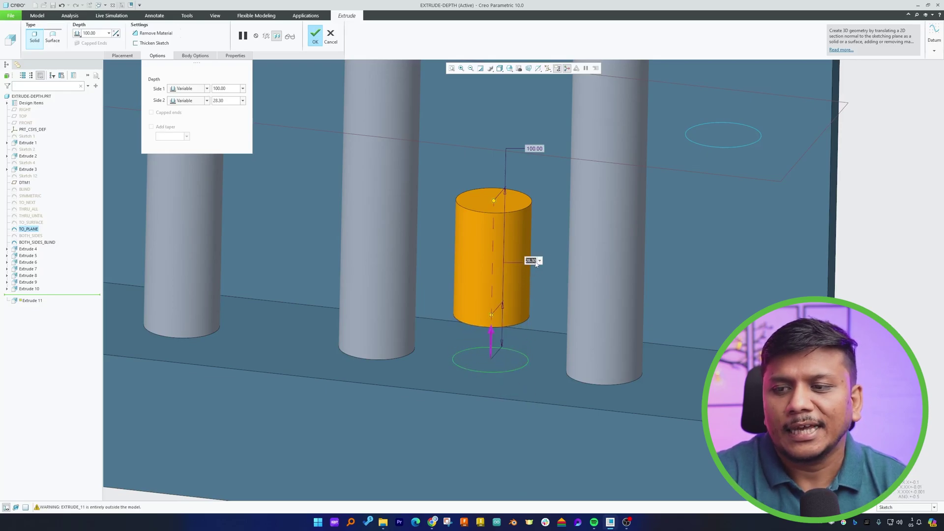
{"action": "key", "text": "Return"}
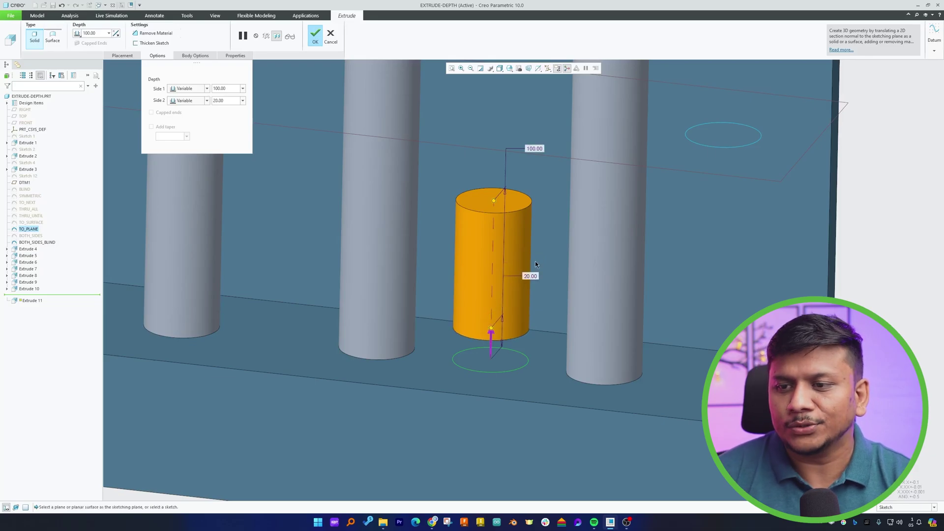
{"action": "middle_click_drag", "start_coordinate": [535, 261], "coordinate": [456, 226]}
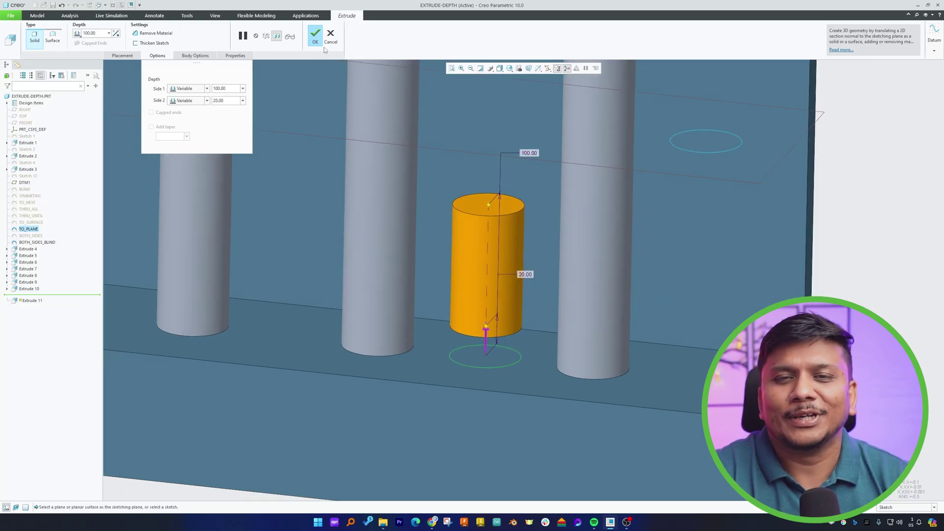
{"action": "left_click", "coordinate": [314, 36]}
Examine the finished offset extrusion and the gap between it and its sketch plane from several angles.
{"action": "middle_click_drag", "start_coordinate": [357, 176], "coordinate": [540, 344]}
{"action": "middle_click_drag", "start_coordinate": [709, 339], "coordinate": [392, 299]}
{"action": "left_click", "coordinate": [428, 341]}
{"action": "middle_click_drag", "start_coordinate": [428, 341], "coordinate": [630, 279]}
{"action": "left_click", "coordinate": [498, 382]}
{"action": "middle_click_drag", "start_coordinate": [517, 346], "coordinate": [537, 328]}
{"action": "middle_click_drag", "start_coordinate": [537, 328], "coordinate": [539, 326]}
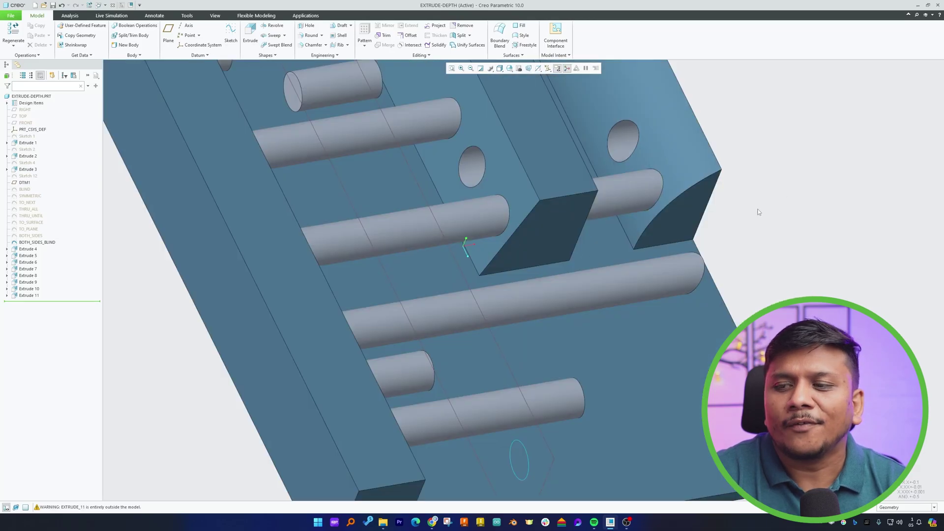
Redefine the THRU_UNTIL extrusion to remove material instead of adding it, and complete the feature.
{"action": "left_click", "coordinate": [477, 218]}
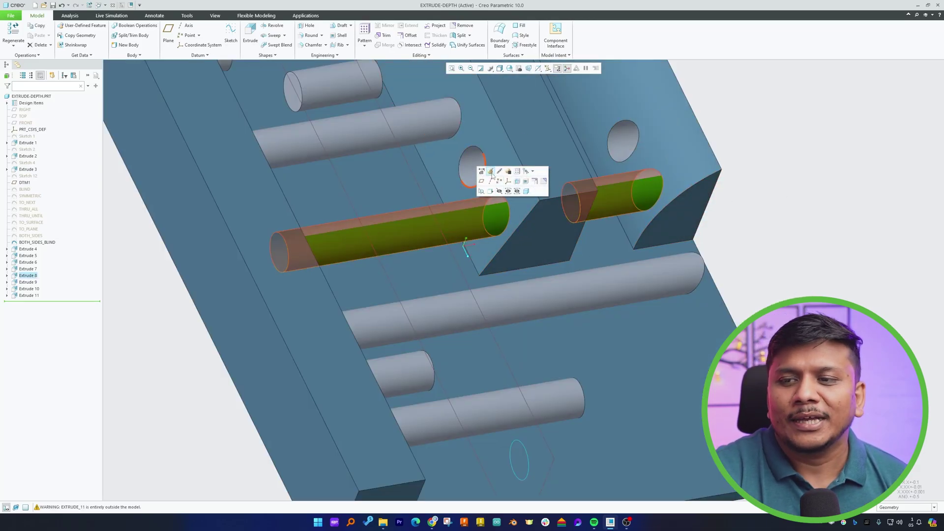
{"action": "left_click", "coordinate": [734, 173]}
{"action": "left_click", "coordinate": [480, 217]}
{"action": "left_click", "coordinate": [499, 172]}
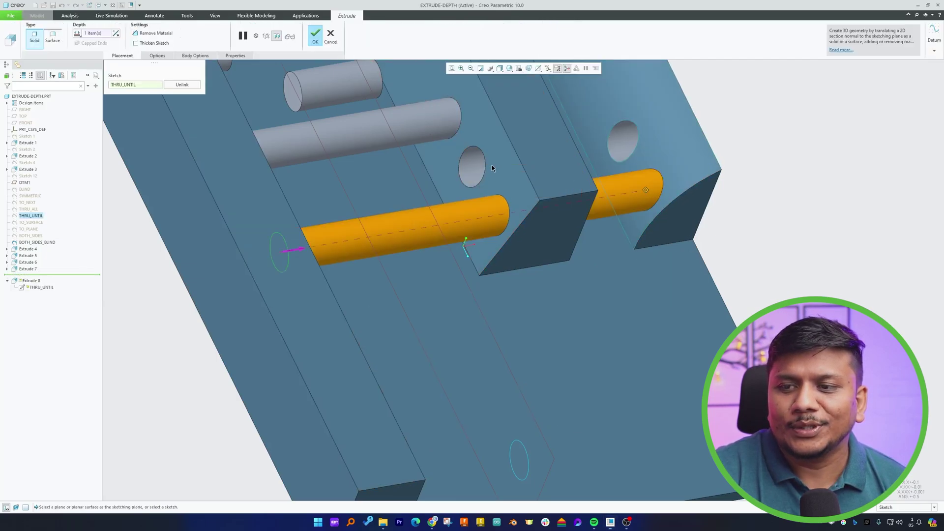
{"action": "left_click", "coordinate": [144, 33]}
{"action": "left_click", "coordinate": [315, 35]}
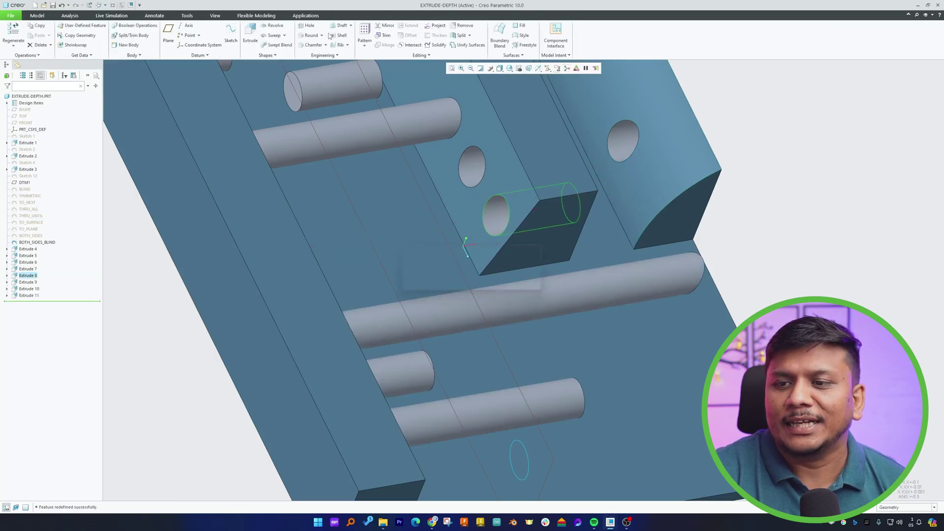